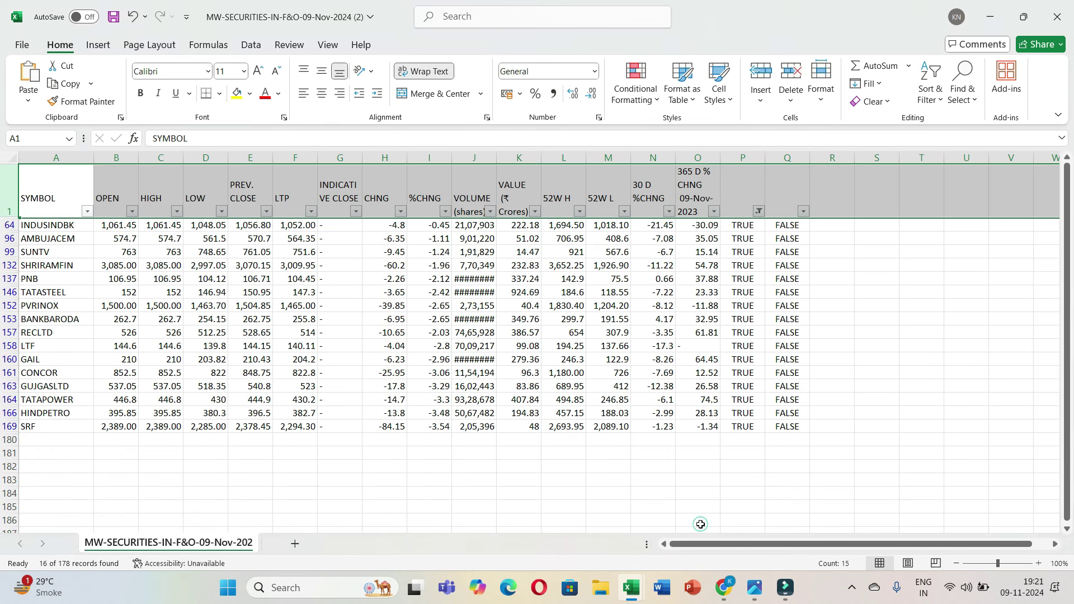
# - Filter the OPEN column to keep only the values containing ".00"
pyautogui.moveTo(40, 224); pyautogui.dragTo(52, 425)
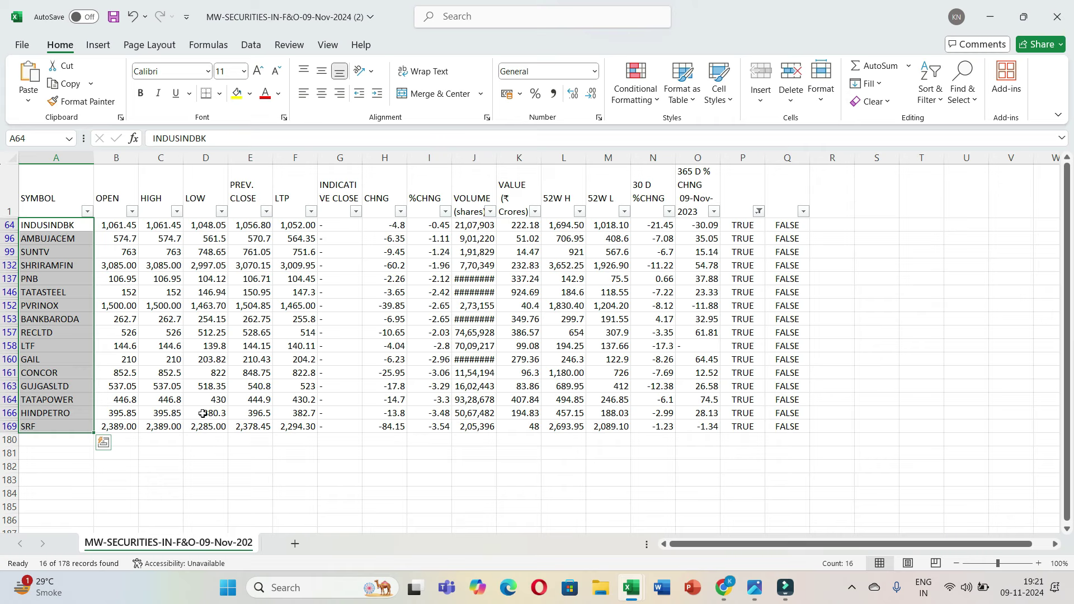
pyautogui.click(132, 211)
pyautogui.click(77, 375)
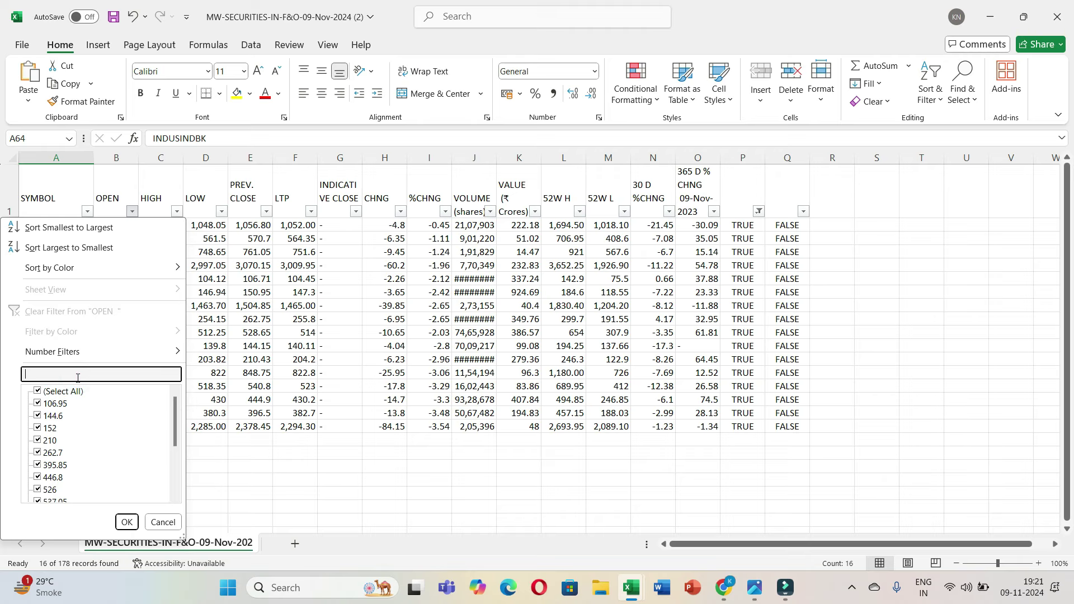
pyautogui.write('.00')
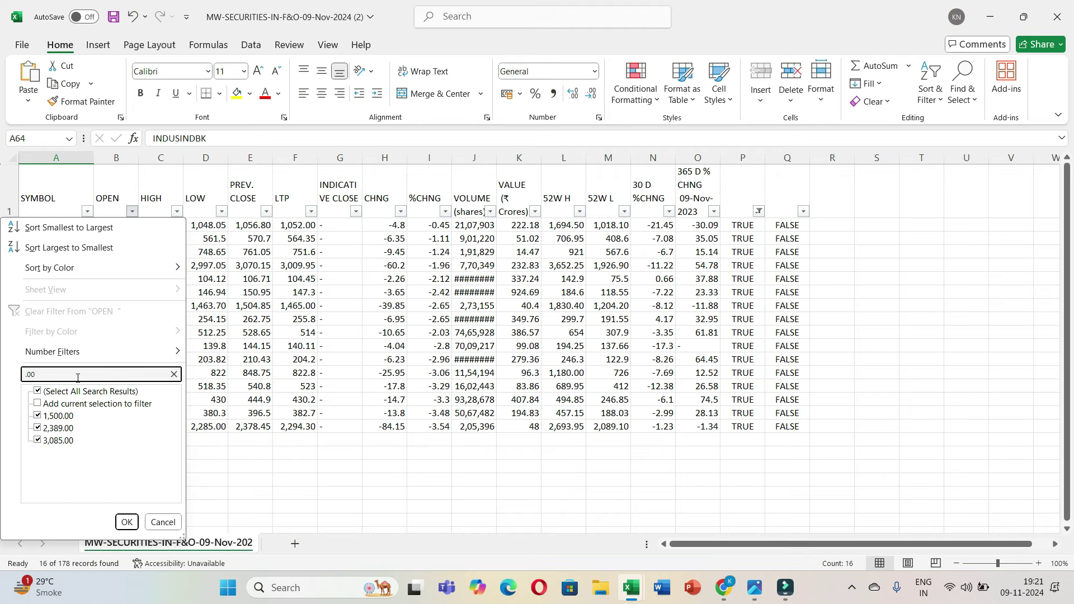
pyautogui.click(124, 520)
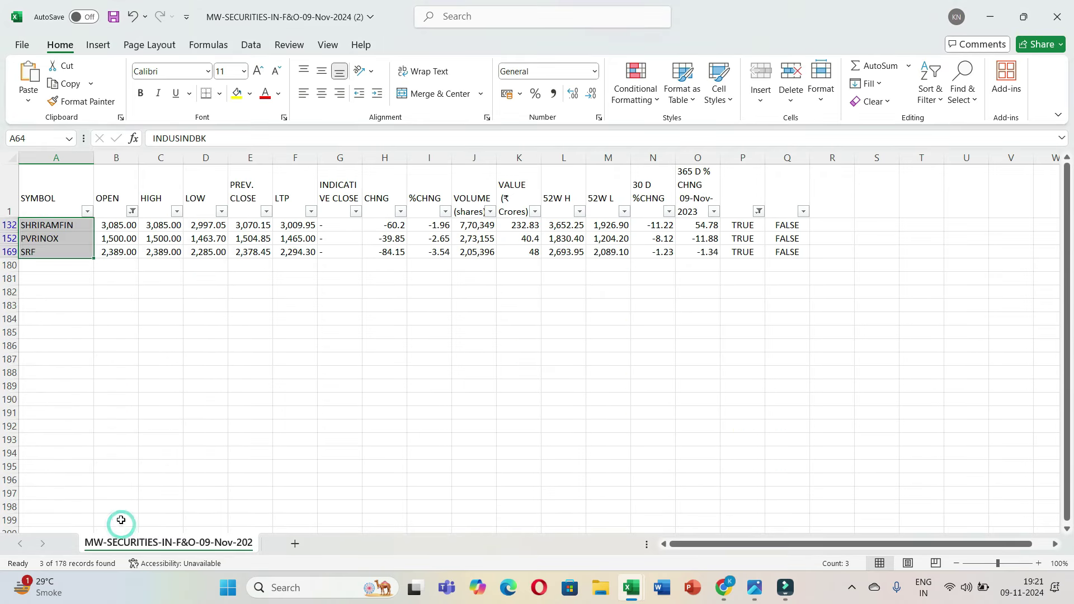
pyautogui.click(40, 318)
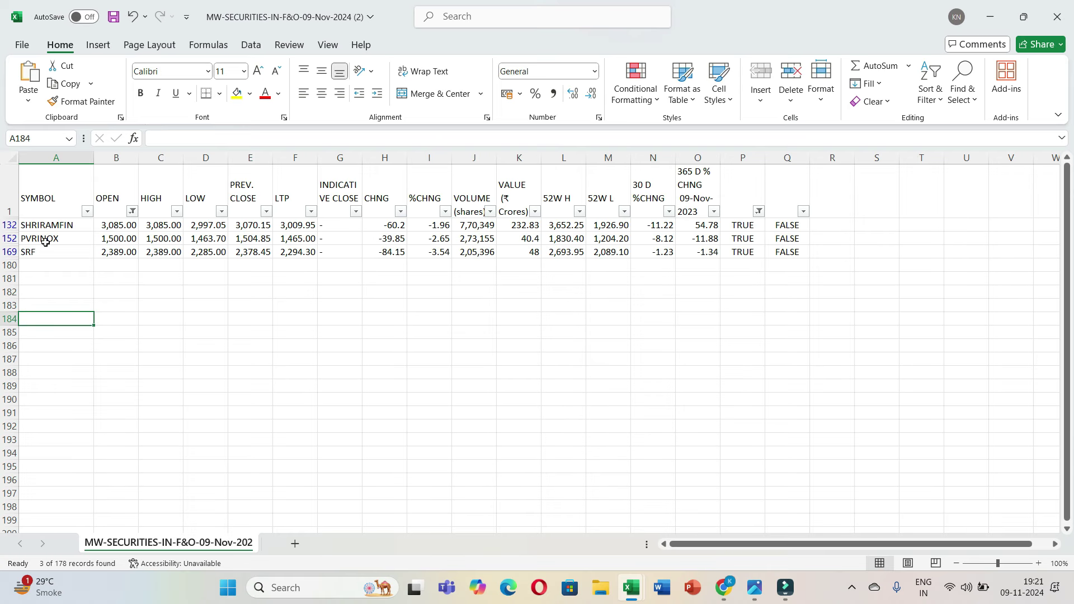
# - Switch to TradingView in the browser and review the watchlist charts of SHRIRAMFIN, PVRINOX and SRF, ending on SRF
pyautogui.click(724, 588)
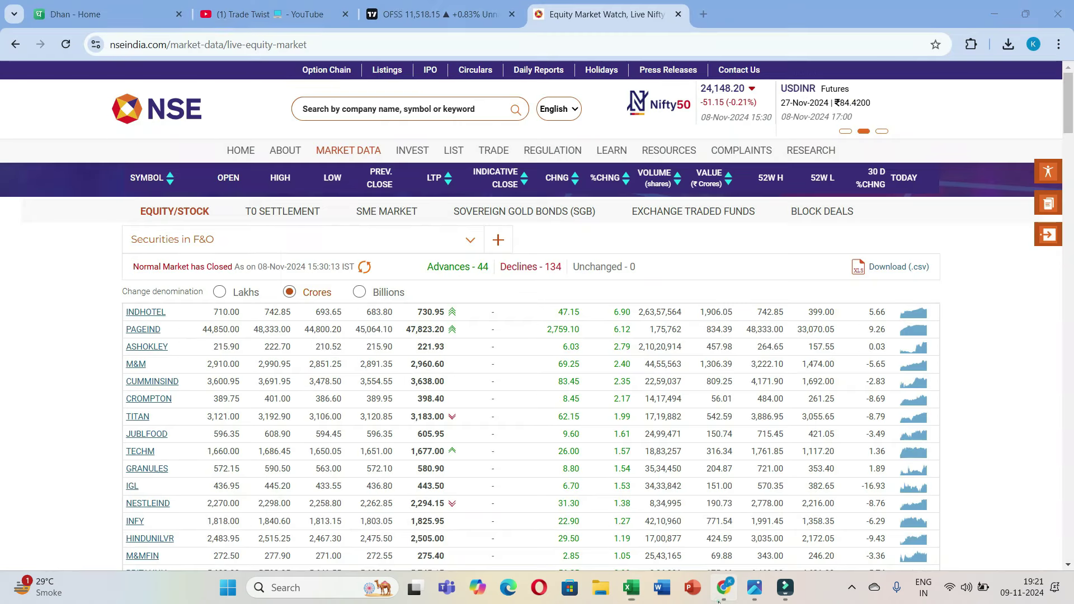
pyautogui.click(406, 5)
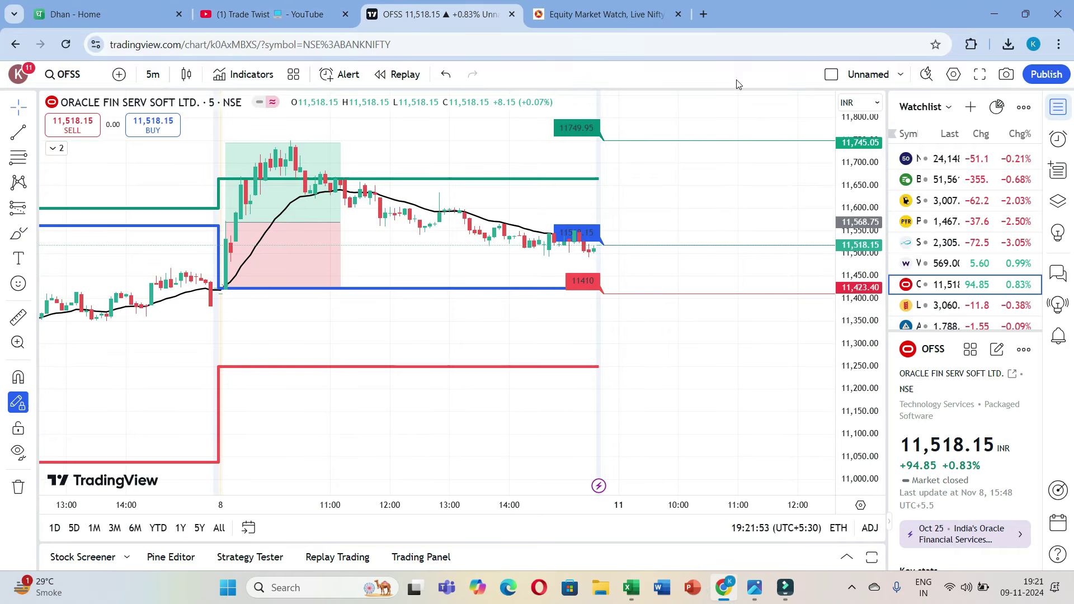
pyautogui.click(954, 207)
pyautogui.click(946, 222)
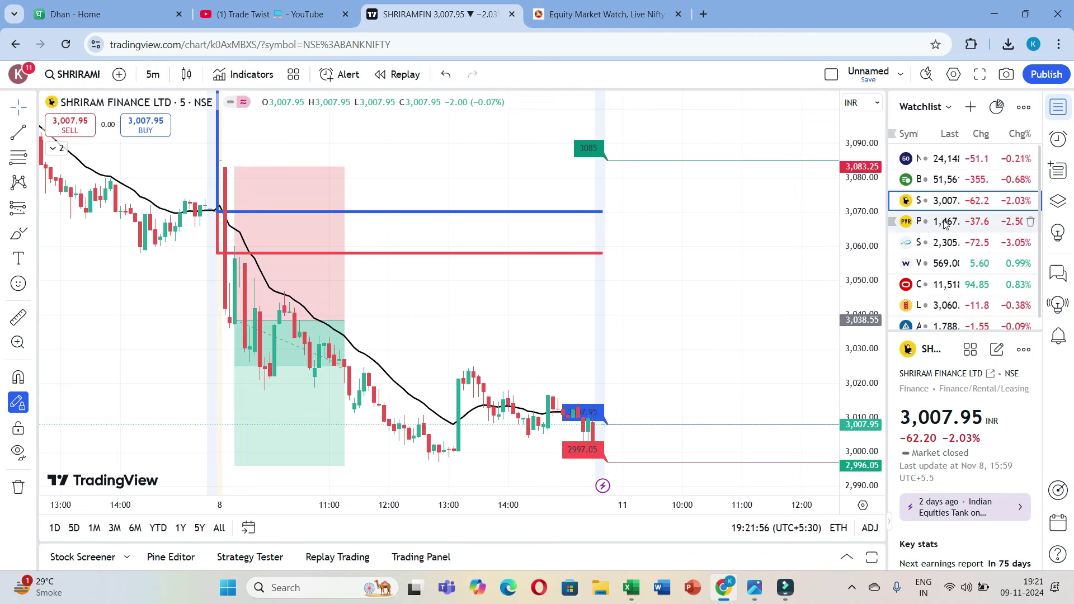
pyautogui.click(924, 243)
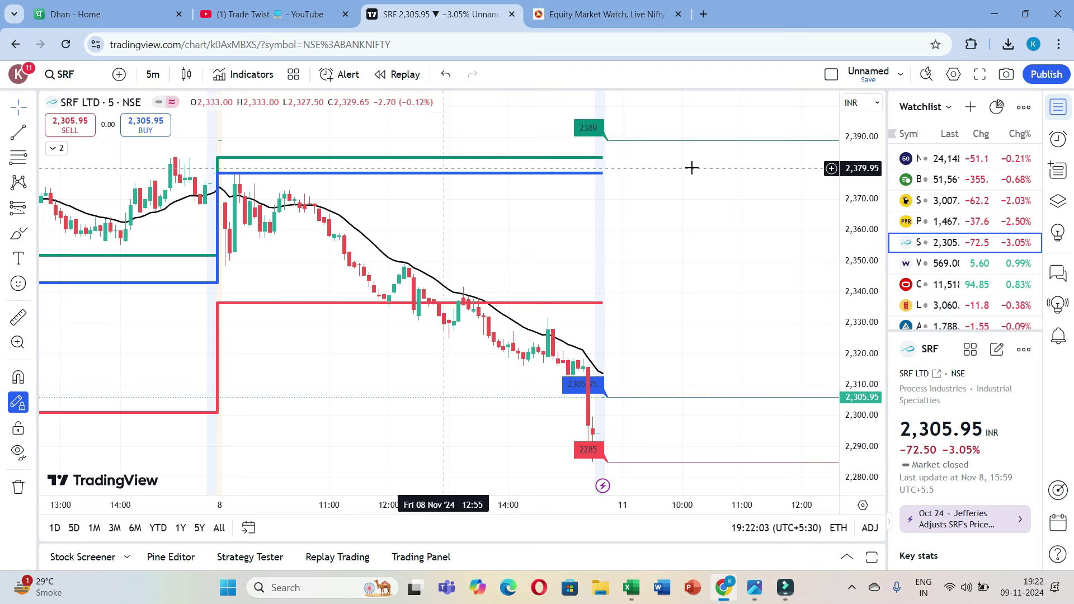
pyautogui.click(939, 224)
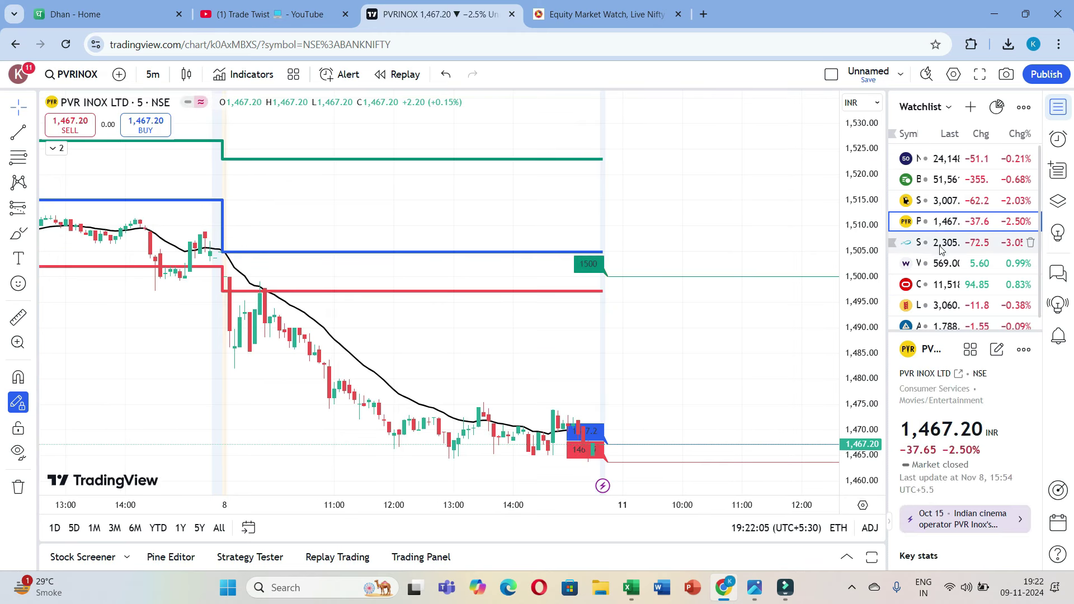
pyautogui.click(943, 249)
# - Check the filtered stock list in the second Excel workbook and return to the SRF chart in the browser
pyautogui.moveTo(631, 587)
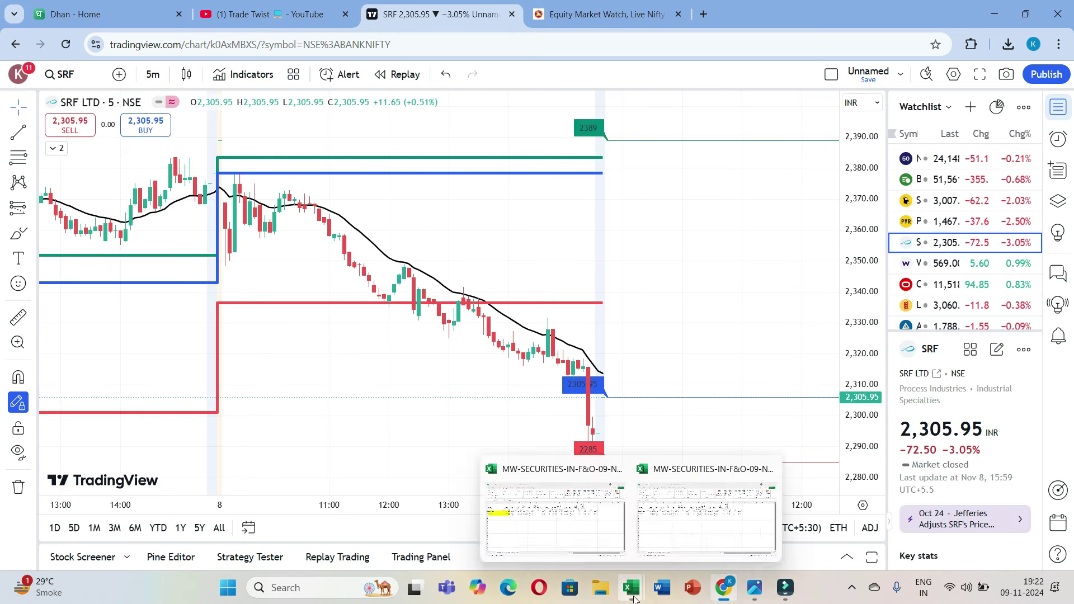
pyautogui.click(680, 552)
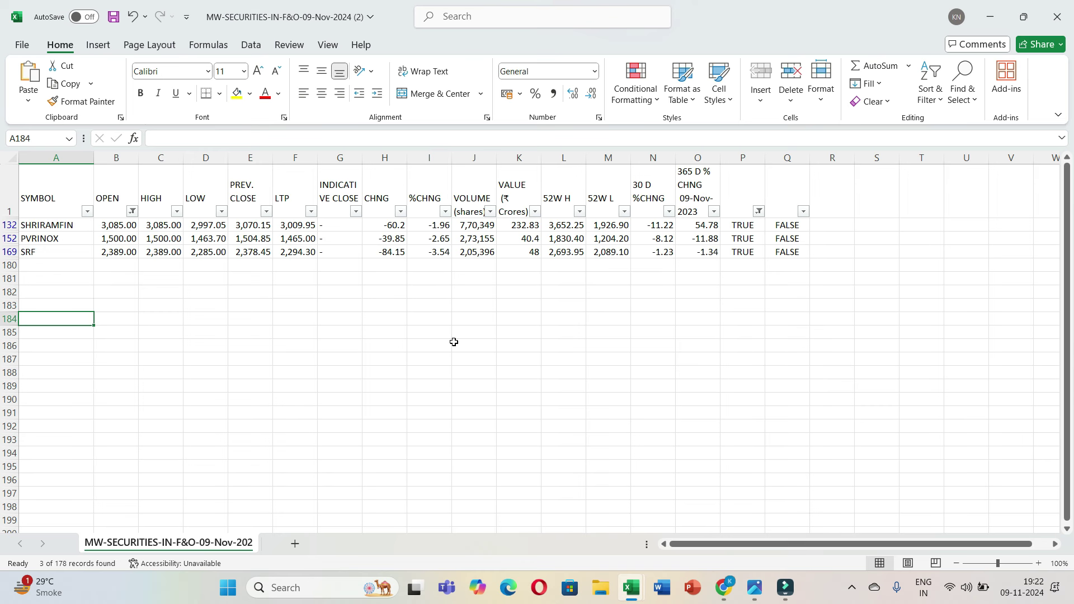
pyautogui.click(723, 587)
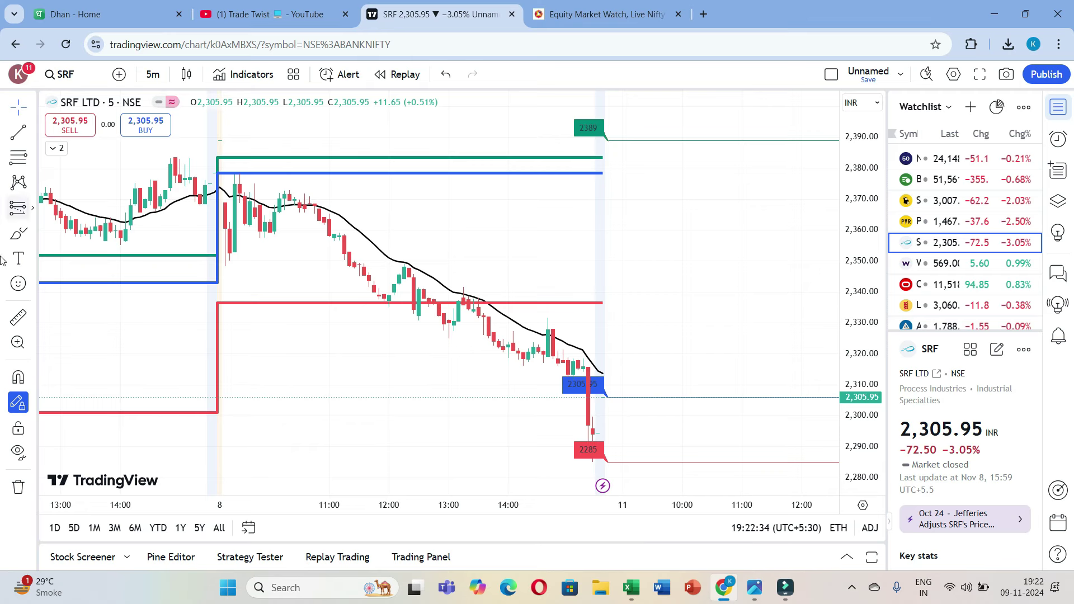
# - Handwrite "O = H" with a downward arrow beside the SRF candles using the Brush, and remove the drawings
pyautogui.click(18, 233)
pyautogui.moveTo(548, 205)
pyautogui.mouseDown()
pyautogui.moveTo(543, 257)
pyautogui.moveTo(539, 205)
pyautogui.moveTo(663, 202)
pyautogui.mouseUp()
pyautogui.moveTo(621, 247); pyautogui.dragTo(667, 230)
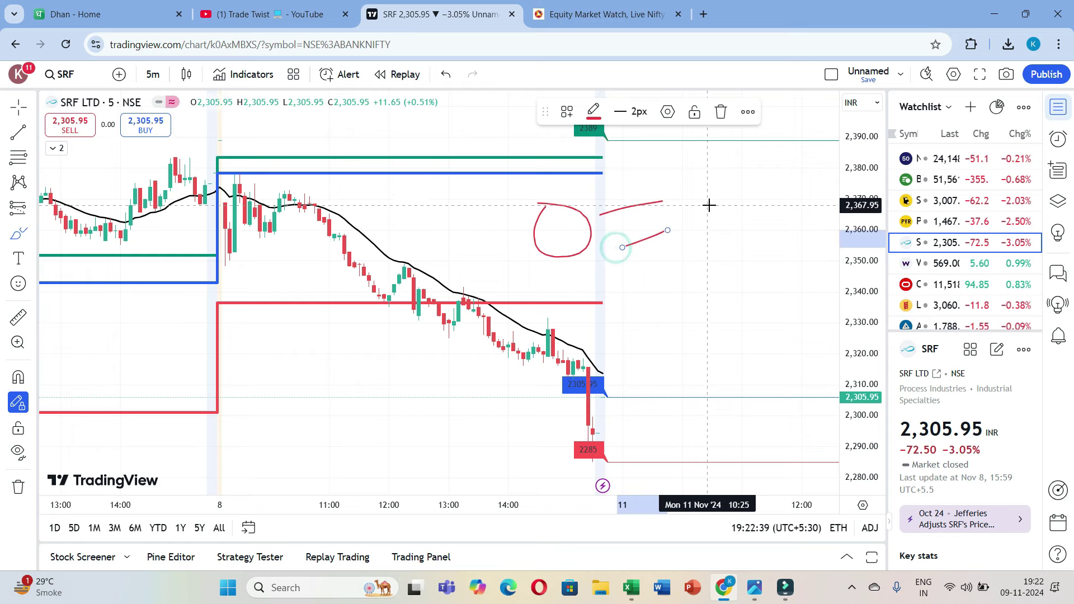
pyautogui.moveTo(698, 167); pyautogui.dragTo(722, 258)
pyautogui.moveTo(715, 214)
pyautogui.mouseDown()
pyautogui.moveTo(752, 200)
pyautogui.moveTo(765, 284)
pyautogui.mouseUp()
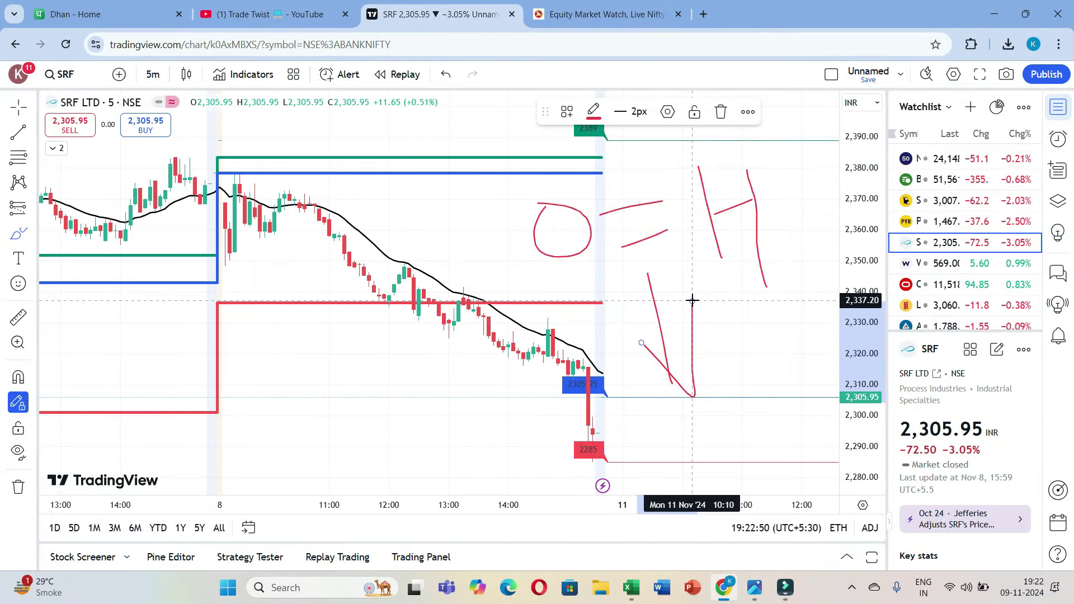
pyautogui.moveTo(692, 301); pyautogui.dragTo(692, 301)
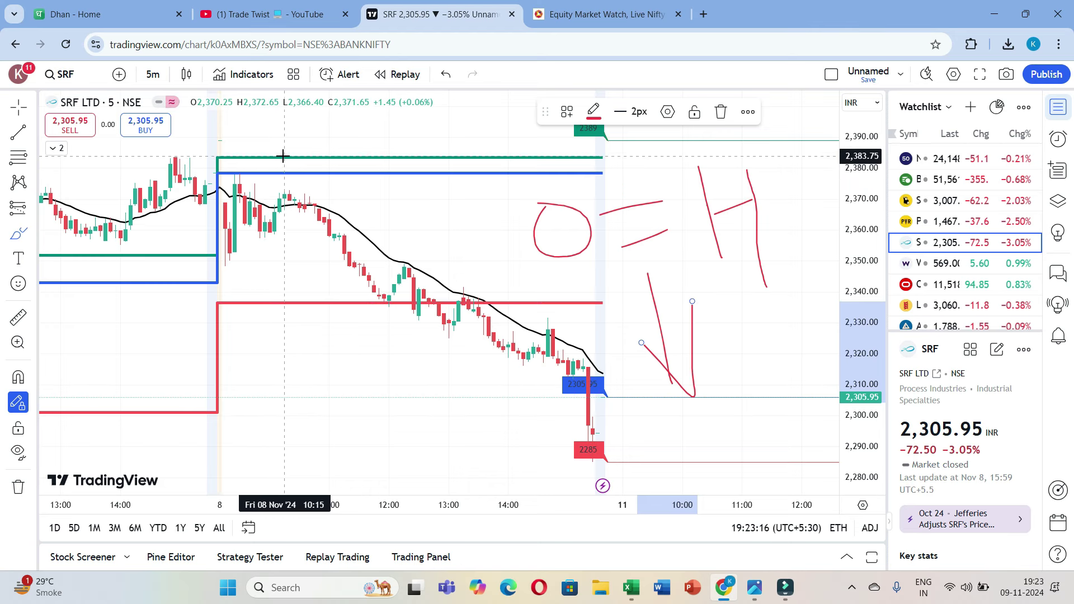
pyautogui.click(18, 486)
pyautogui.click(93, 487)
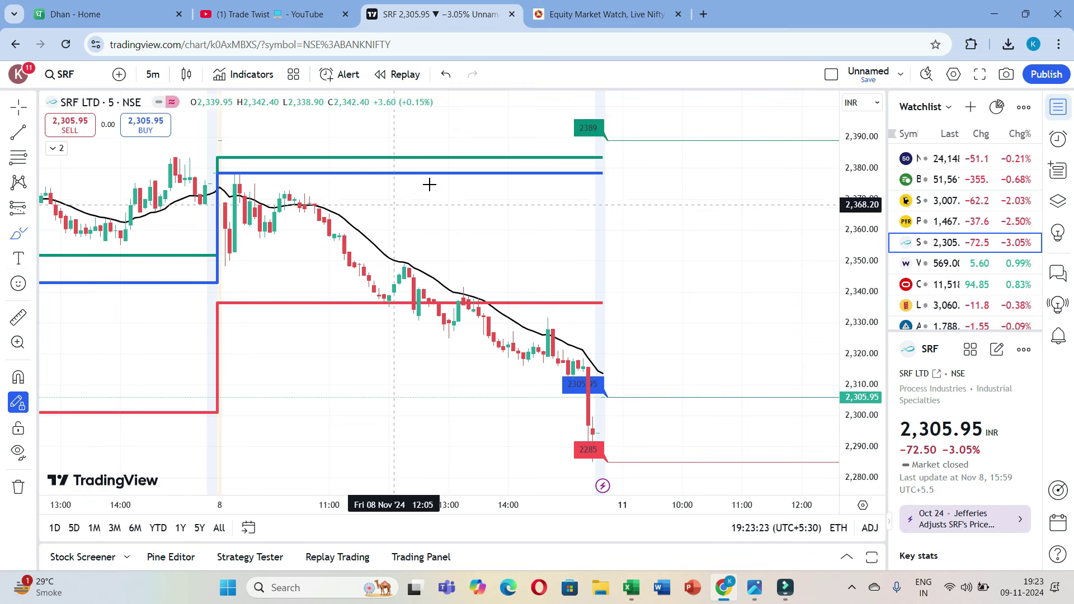
# - Circle the area around the ends of the level lines, draw an arrow to the black moving average, and remove the three drawings
pyautogui.moveTo(572, 137)
pyautogui.mouseDown()
pyautogui.moveTo(535, 278)
pyautogui.moveTo(565, 312)
pyautogui.moveTo(619, 168)
pyautogui.moveTo(560, 132)
pyautogui.mouseUp()
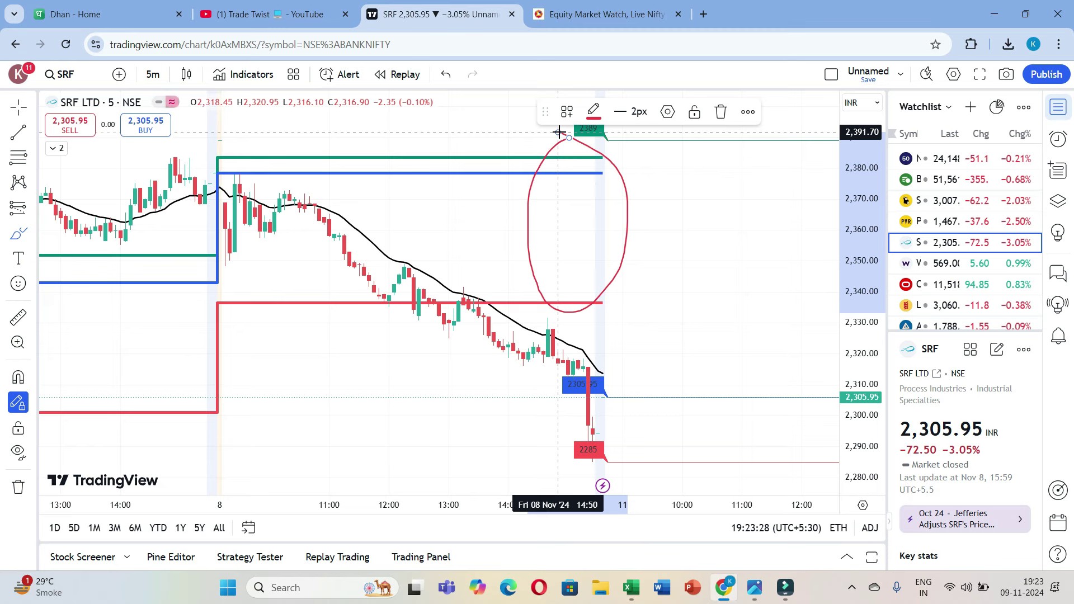
pyautogui.moveTo(365, 225); pyautogui.dragTo(458, 107)
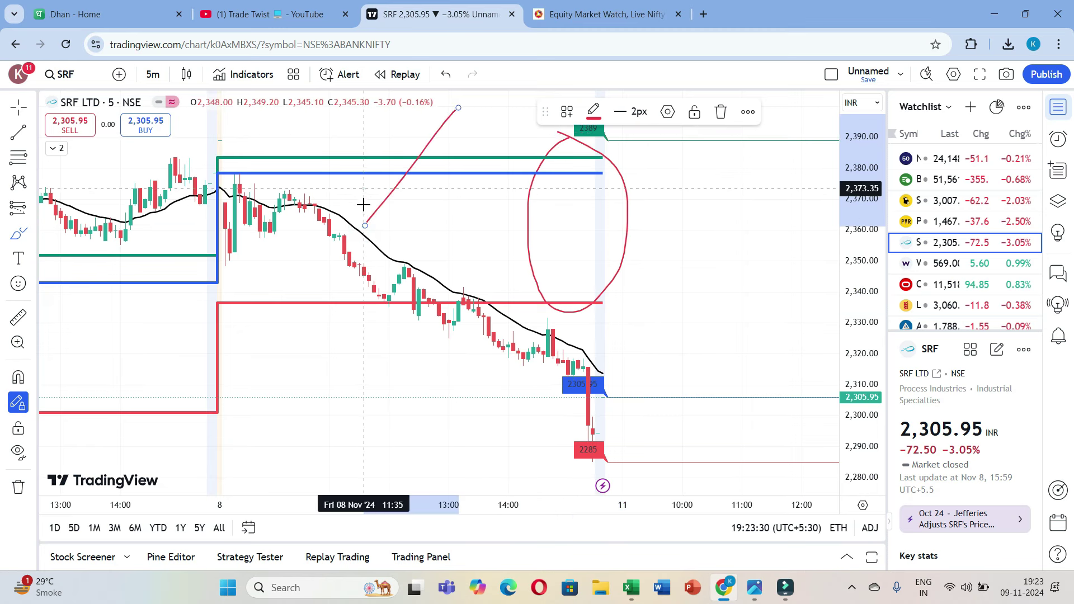
pyautogui.moveTo(364, 192); pyautogui.dragTo(408, 203)
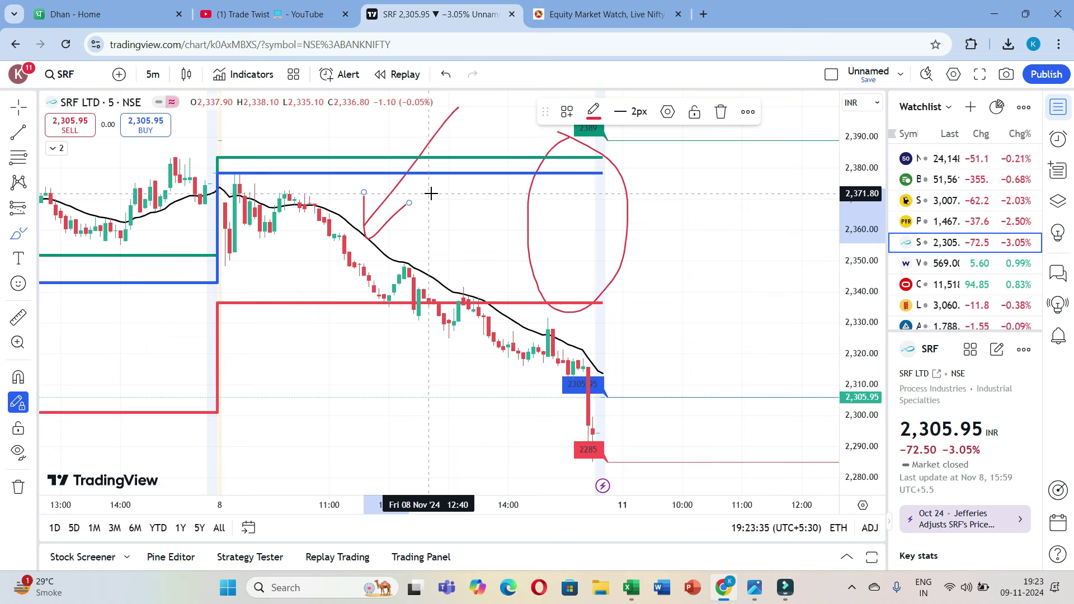
pyautogui.click(18, 486)
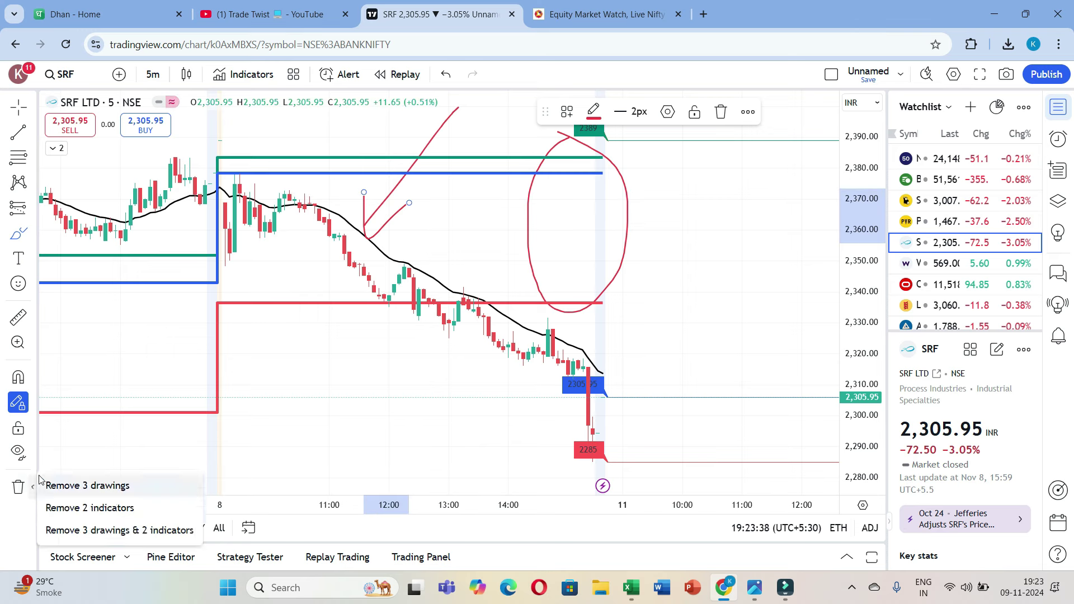
pyautogui.click(73, 485)
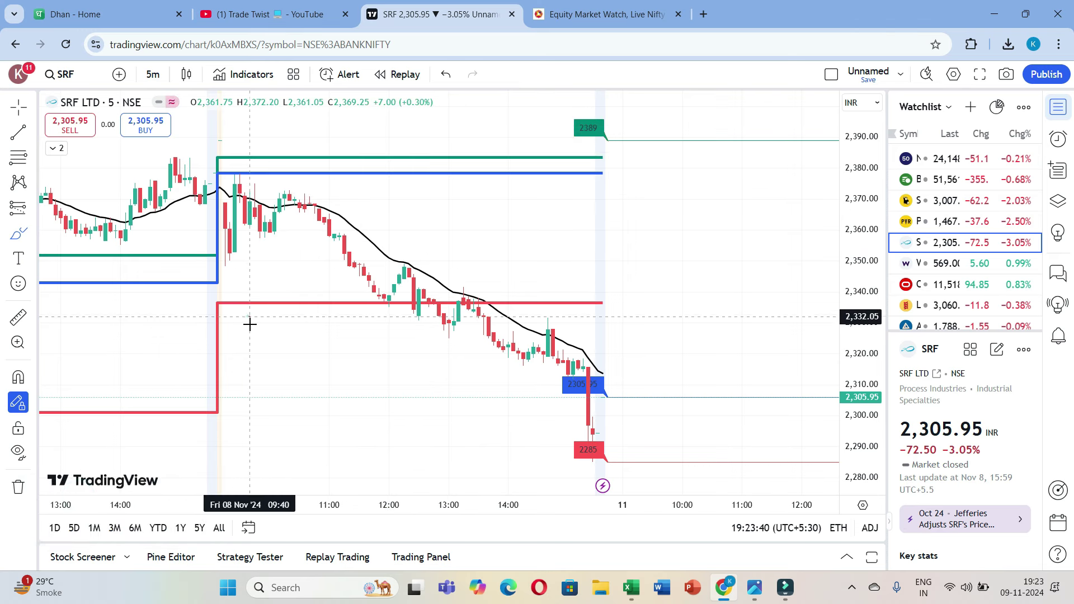
# - Annotate the red level line with an arrow and handwritten "Low", and the green level line with an arrow and "High"
pyautogui.moveTo(250, 324)
pyautogui.mouseDown()
pyautogui.moveTo(242, 369)
pyautogui.moveTo(279, 349)
pyautogui.mouseUp()
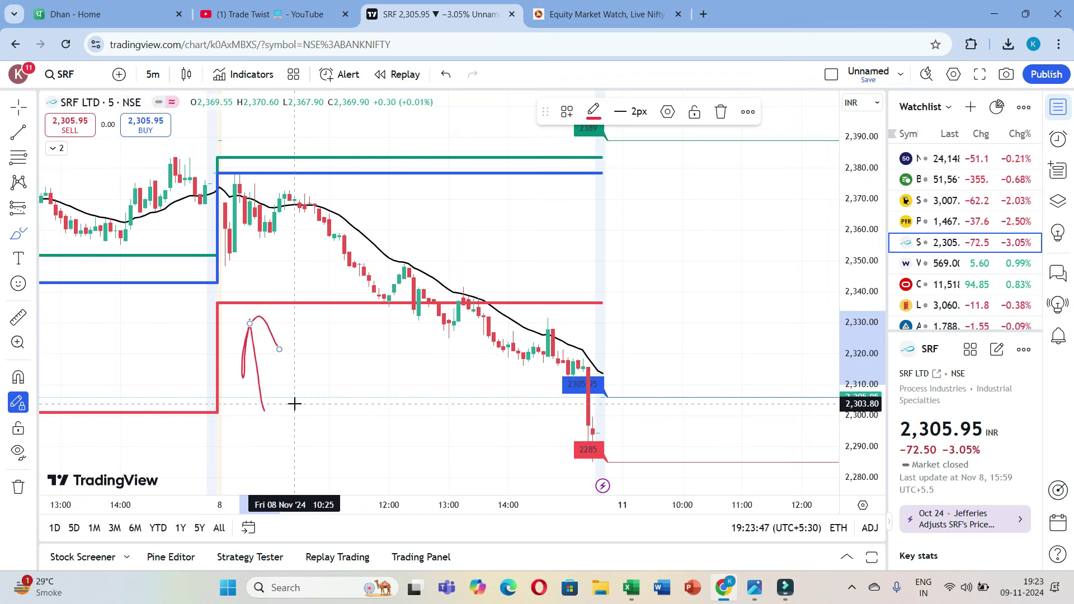
pyautogui.moveTo(293, 408)
pyautogui.mouseDown()
pyautogui.moveTo(336, 448)
pyautogui.moveTo(328, 427)
pyautogui.moveTo(341, 411)
pyautogui.moveTo(377, 444)
pyautogui.moveTo(403, 434)
pyautogui.moveTo(400, 416)
pyautogui.moveTo(434, 424)
pyautogui.mouseUp()
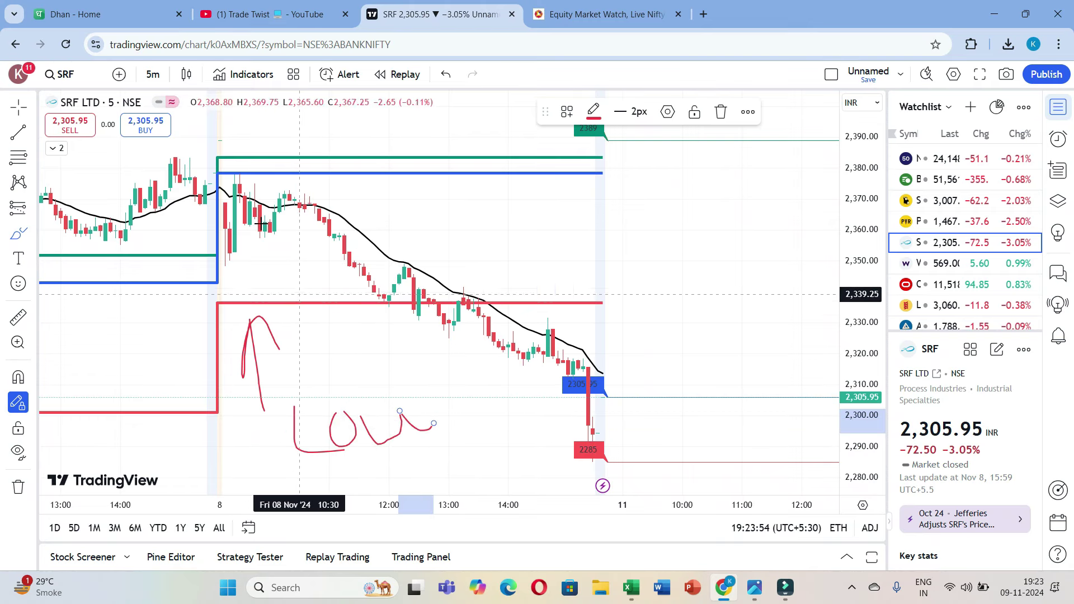
pyautogui.moveTo(254, 149); pyautogui.dragTo(340, 114)
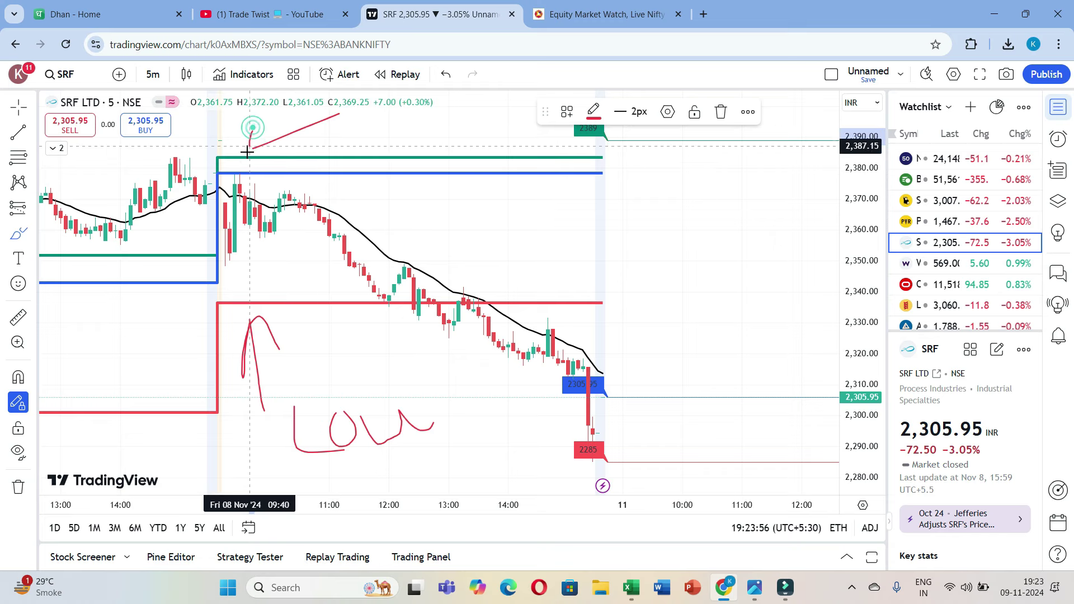
pyautogui.moveTo(251, 132); pyautogui.dragTo(279, 150)
pyautogui.click(362, 116)
pyautogui.moveTo(361, 117)
pyautogui.mouseDown()
pyautogui.moveTo(369, 151)
pyautogui.moveTo(392, 136)
pyautogui.moveTo(414, 139)
pyautogui.mouseUp()
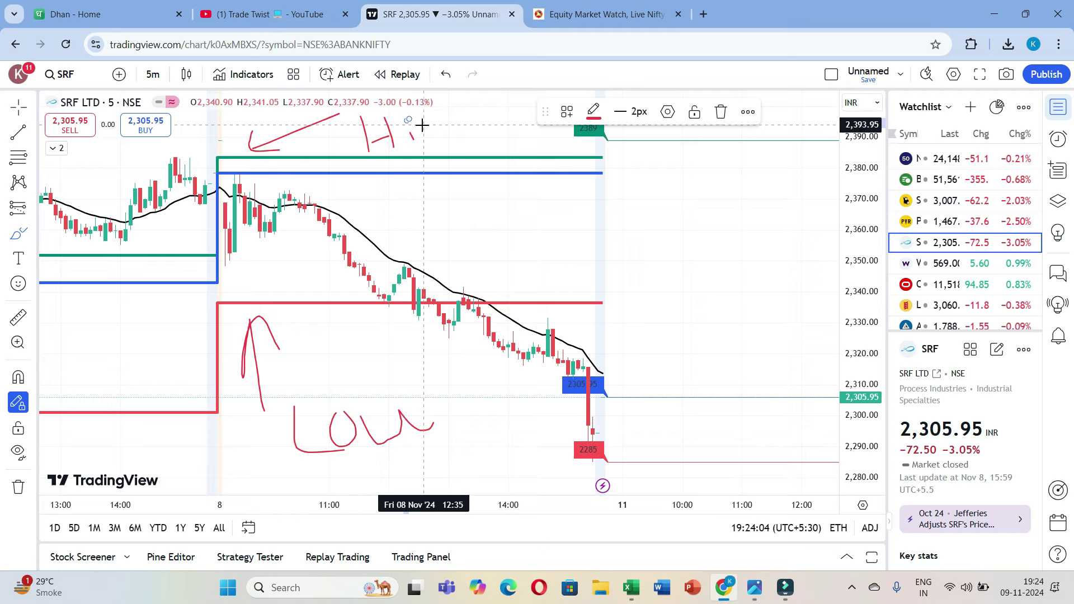
pyautogui.moveTo(417, 124)
pyautogui.mouseDown()
pyautogui.moveTo(442, 122)
pyautogui.moveTo(428, 139)
pyautogui.mouseUp()
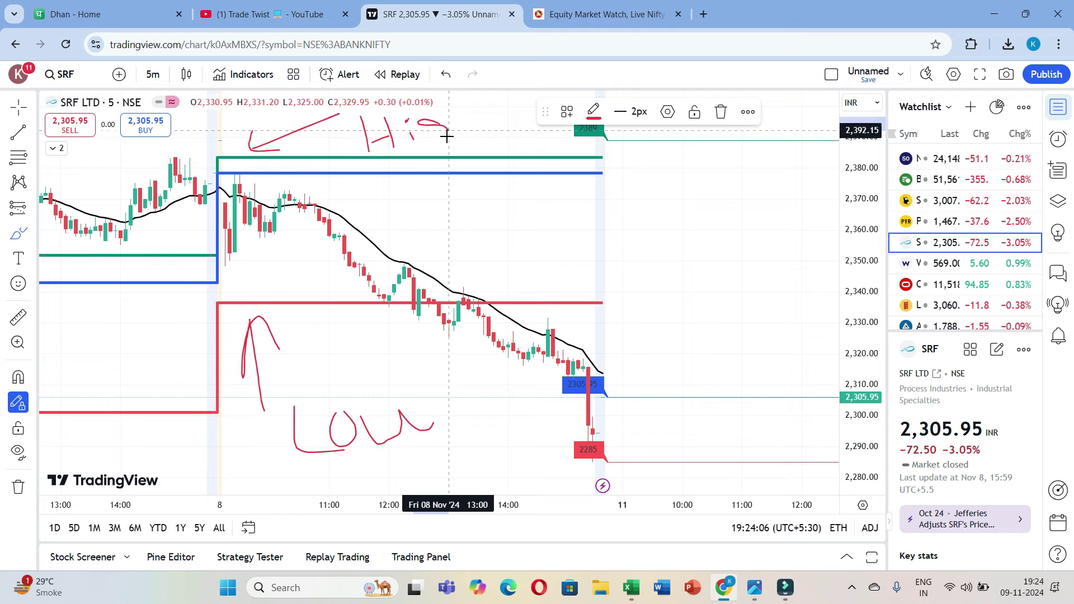
pyautogui.moveTo(458, 103)
pyautogui.mouseDown()
pyautogui.moveTo(460, 137)
pyautogui.moveTo(494, 133)
pyautogui.mouseUp()
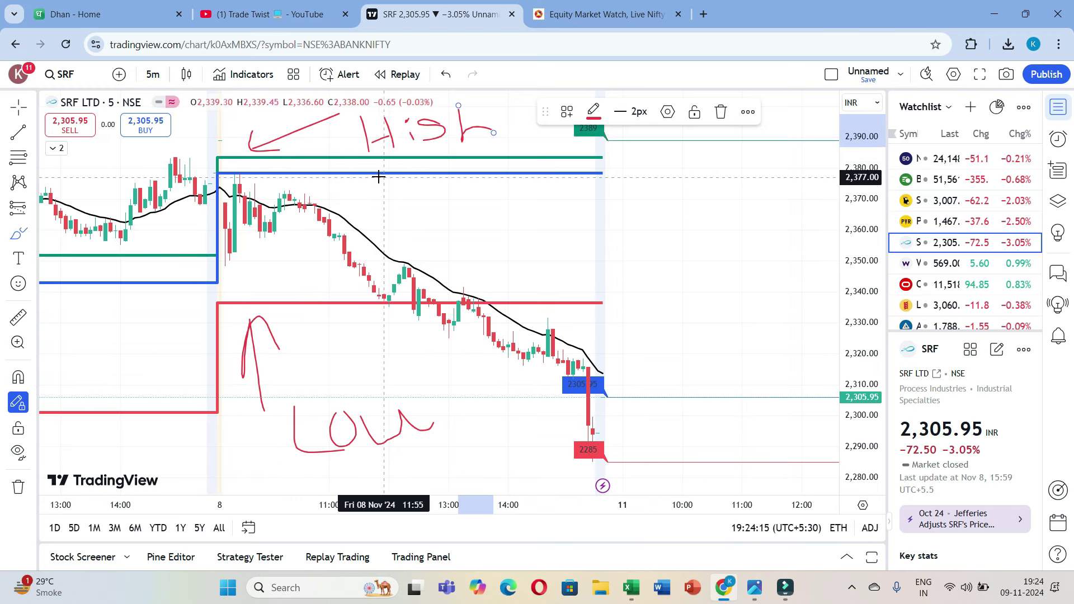
# - Annotate the blue level line with an arrow and handwritten "CP", and remove all the brush drawings from the chart
pyautogui.moveTo(378, 184)
pyautogui.mouseDown()
pyautogui.moveTo(419, 227)
pyautogui.moveTo(377, 178)
pyautogui.moveTo(411, 194)
pyautogui.mouseUp()
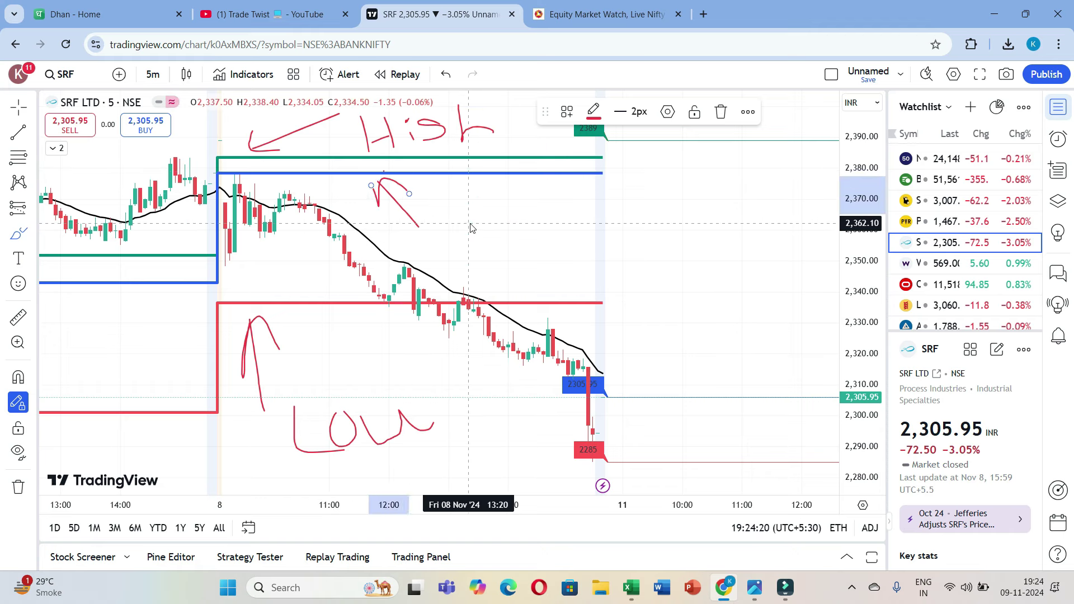
pyautogui.moveTo(470, 222); pyautogui.dragTo(484, 257)
pyautogui.moveTo(509, 213)
pyautogui.mouseDown()
pyautogui.moveTo(519, 261)
pyautogui.moveTo(547, 211)
pyautogui.moveTo(523, 238)
pyautogui.mouseUp()
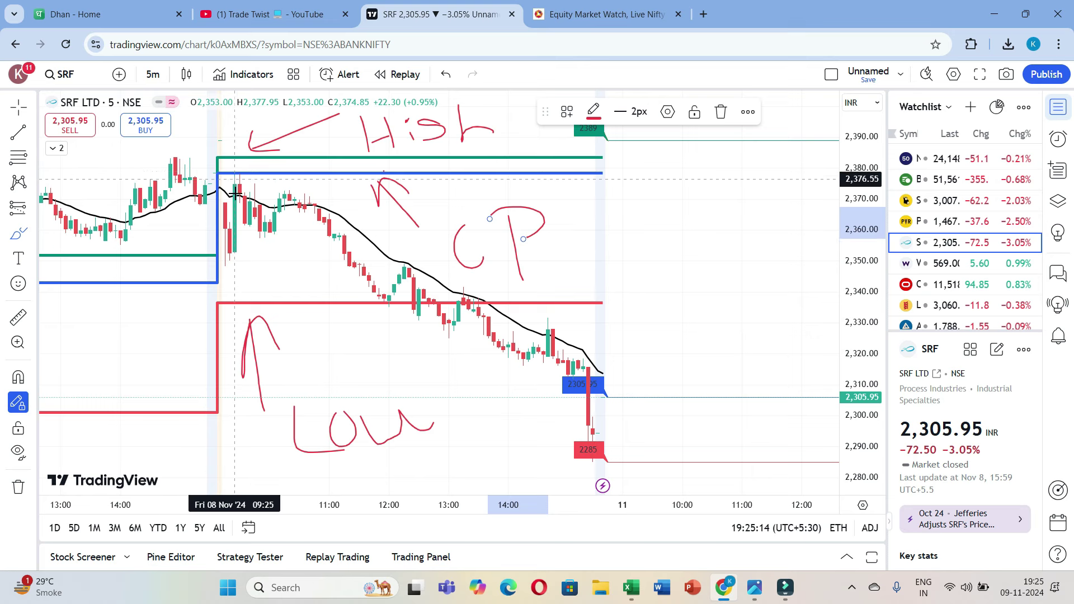
pyautogui.click(19, 486)
pyautogui.click(84, 482)
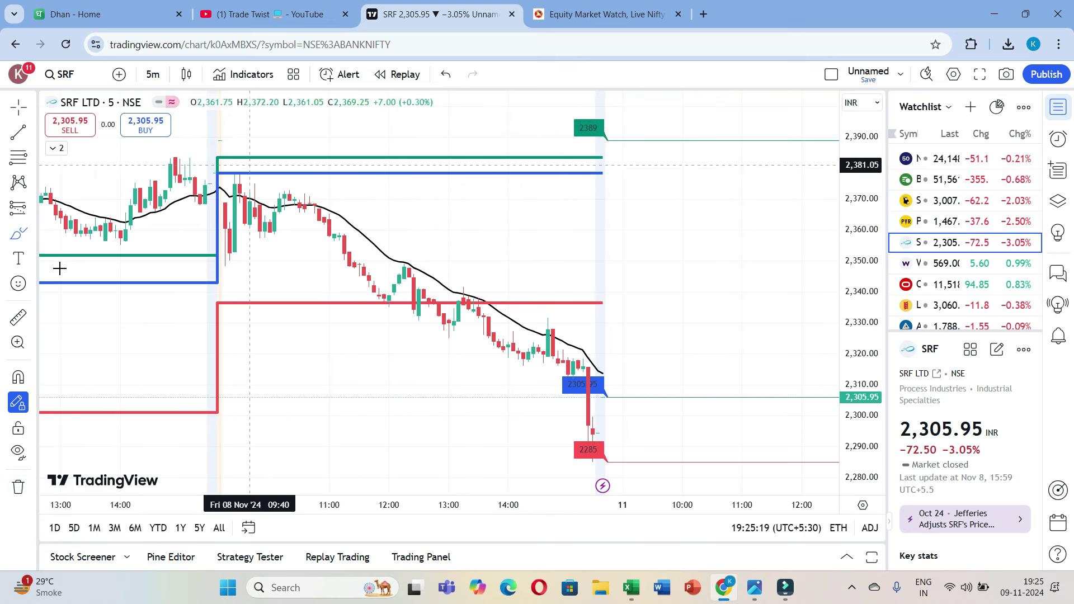
# - Place a short position at the 09:35 candle with entry 2,362.10, stop 2,379.00 and target 2,298.60
pyautogui.click(32, 207)
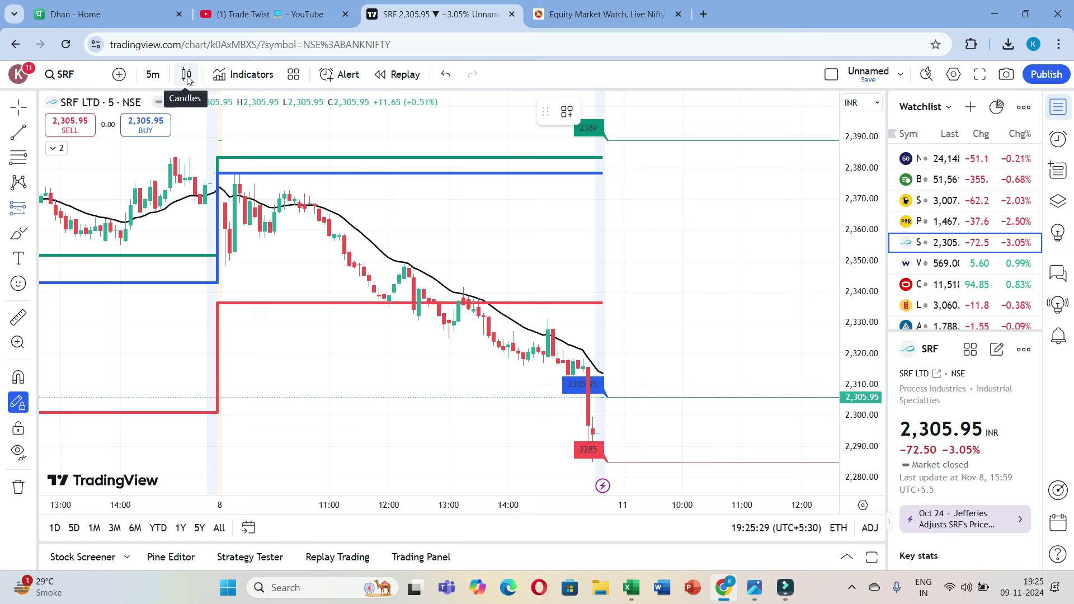
pyautogui.click(244, 223)
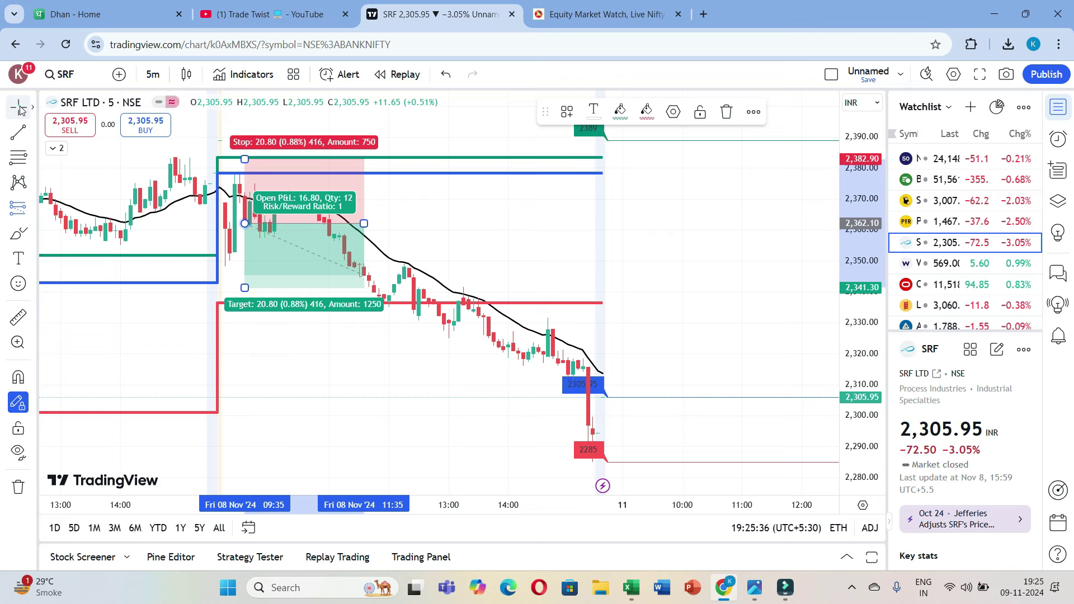
pyautogui.moveTo(244, 160); pyautogui.dragTo(244, 170)
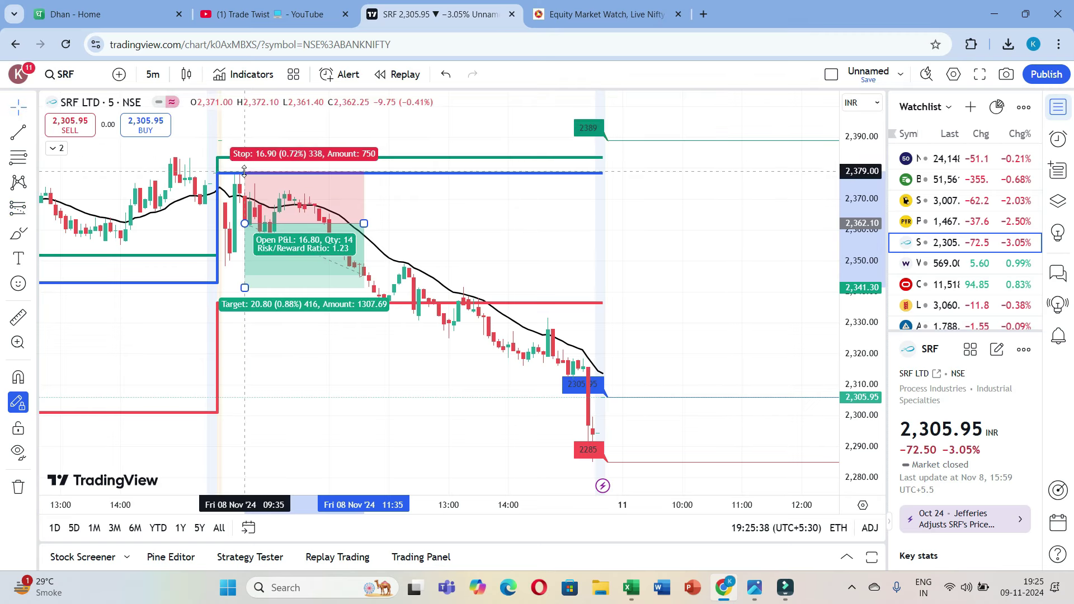
pyautogui.moveTo(245, 288); pyautogui.dragTo(245, 420)
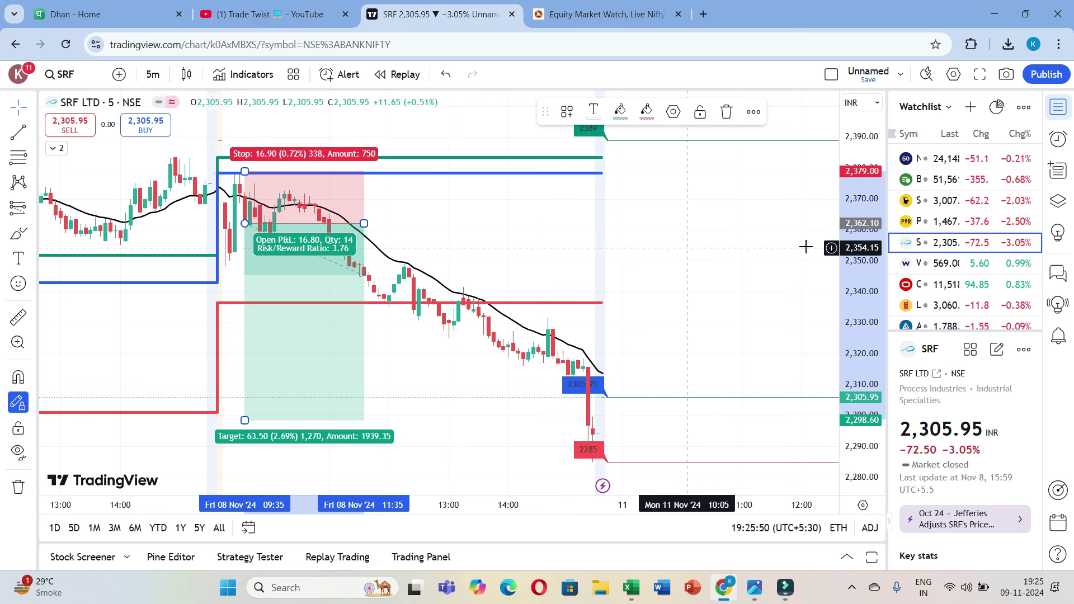
# - Open the PVR INOX chart, circle its opening candle, and draw a brush arrow to the pullback at the moving average
pyautogui.click(951, 220)
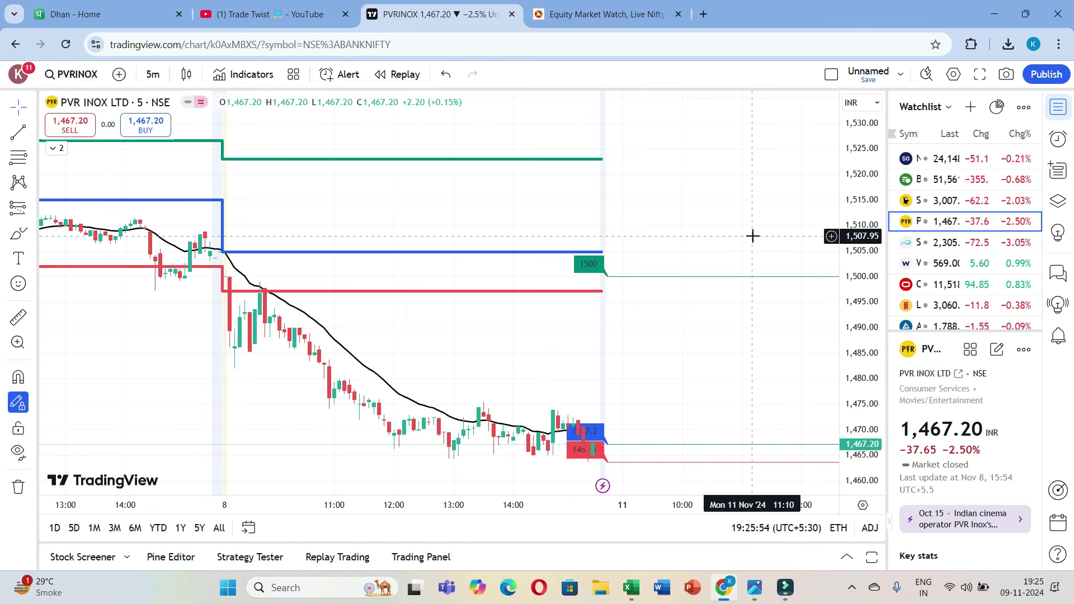
pyautogui.click(18, 234)
pyautogui.click(244, 277)
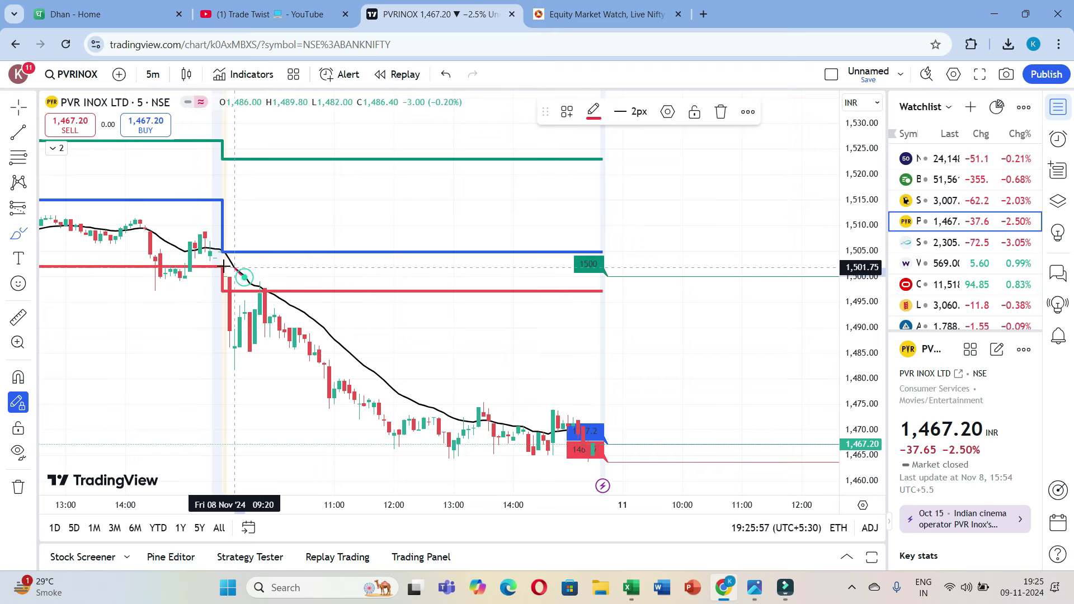
pyautogui.moveTo(242, 275); pyautogui.dragTo(219, 267)
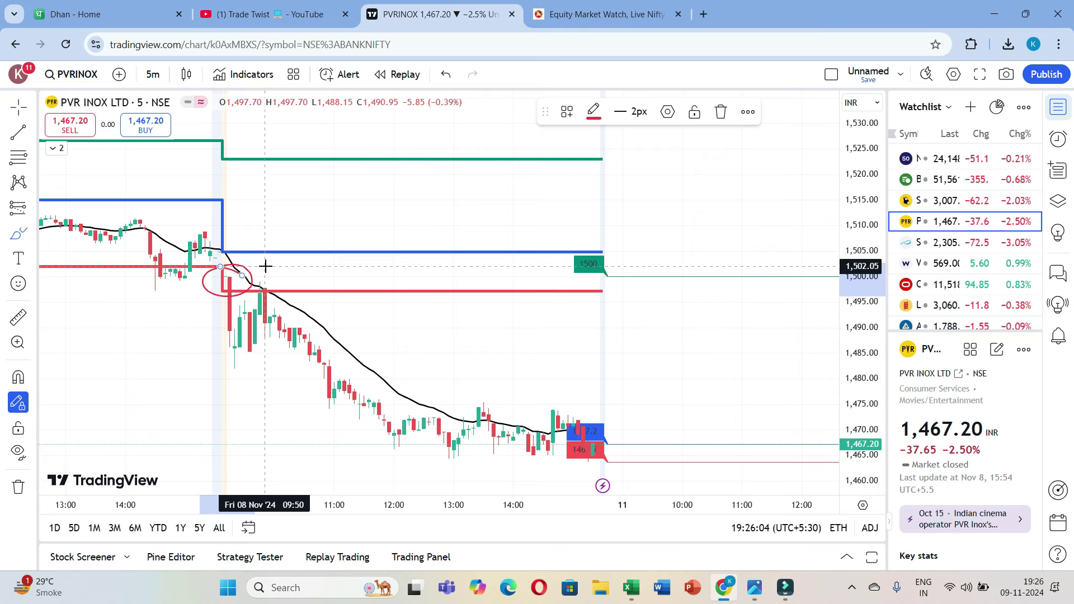
pyautogui.moveTo(267, 280); pyautogui.dragTo(349, 202)
pyautogui.moveTo(267, 245)
pyautogui.mouseDown()
pyautogui.moveTo(270, 285)
pyautogui.moveTo(291, 269)
pyautogui.mouseUp()
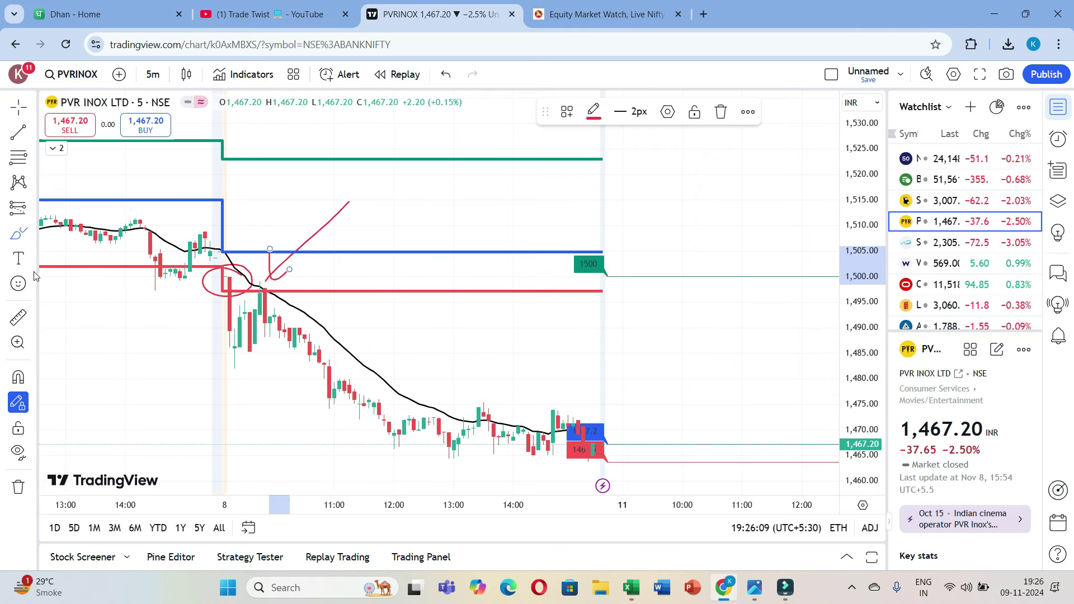
# - Place a short position at the 09:30 candle with entry 1,492.75, stop 1,502.40 and target 1,464.15, extended to 13:15
pyautogui.click(32, 211)
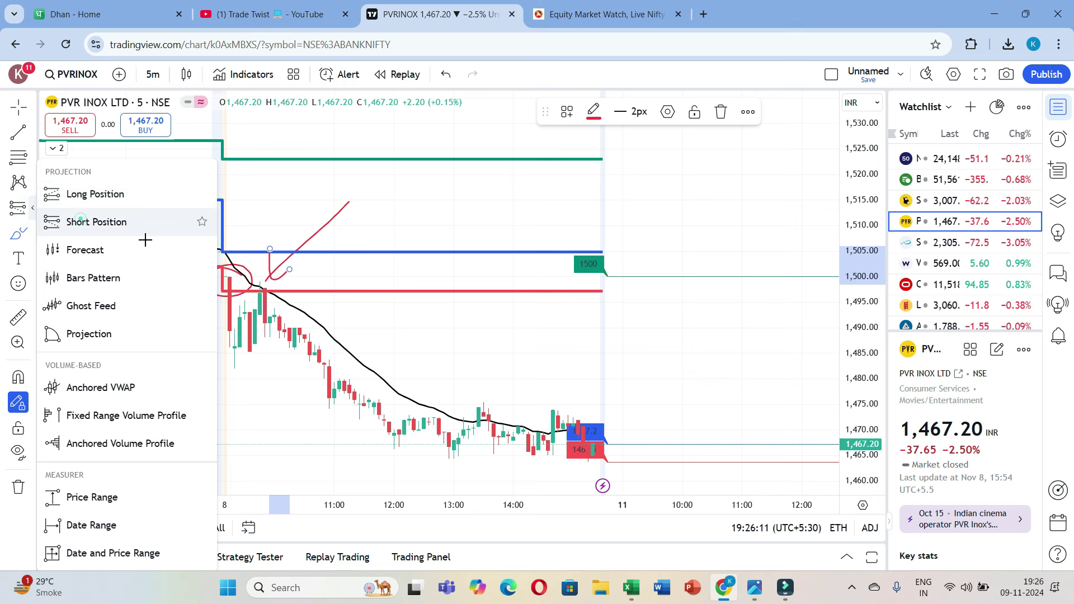
pyautogui.click(90, 220)
pyautogui.click(244, 314)
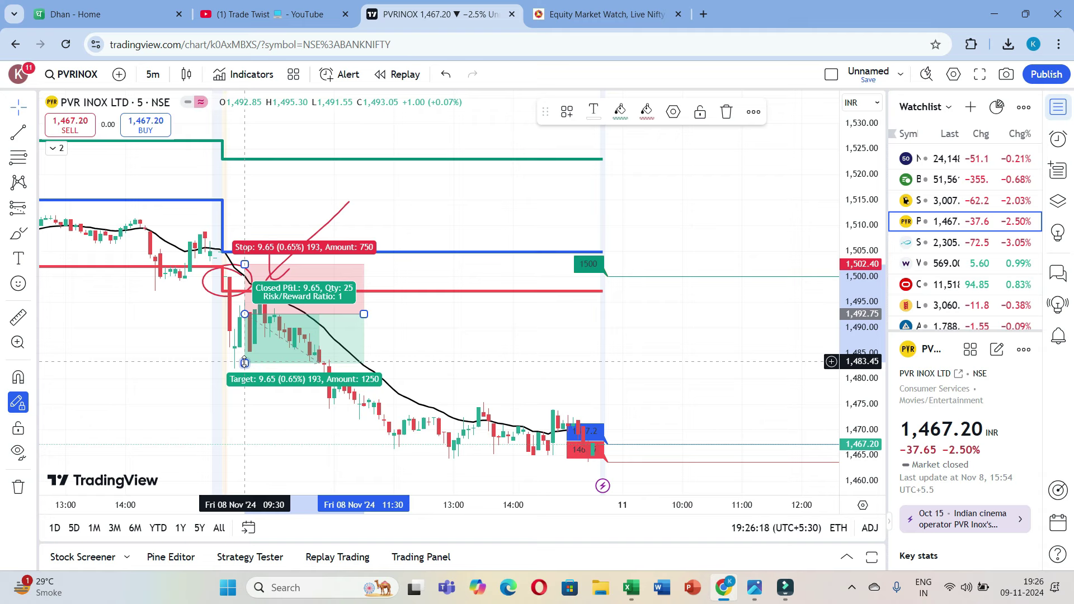
pyautogui.moveTo(245, 363); pyautogui.dragTo(247, 459)
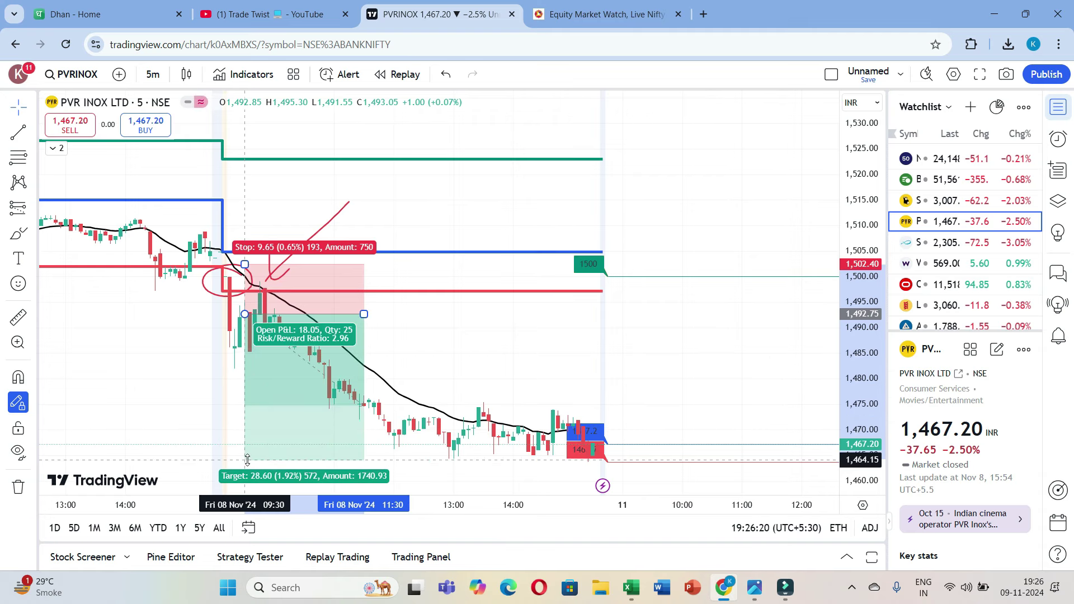
pyautogui.click(368, 307)
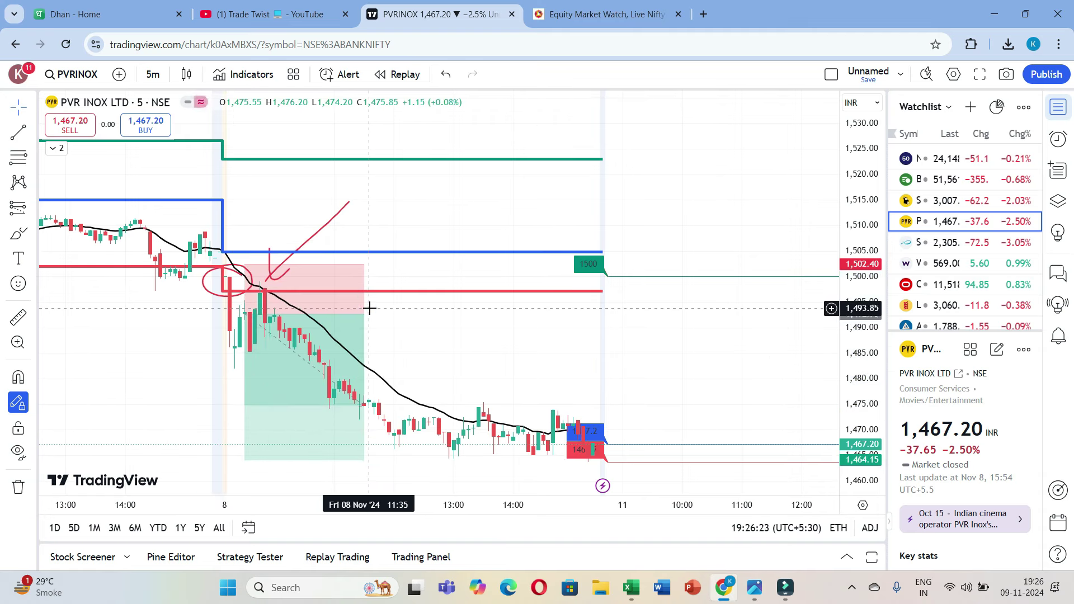
pyautogui.moveTo(370, 307); pyautogui.dragTo(465, 329)
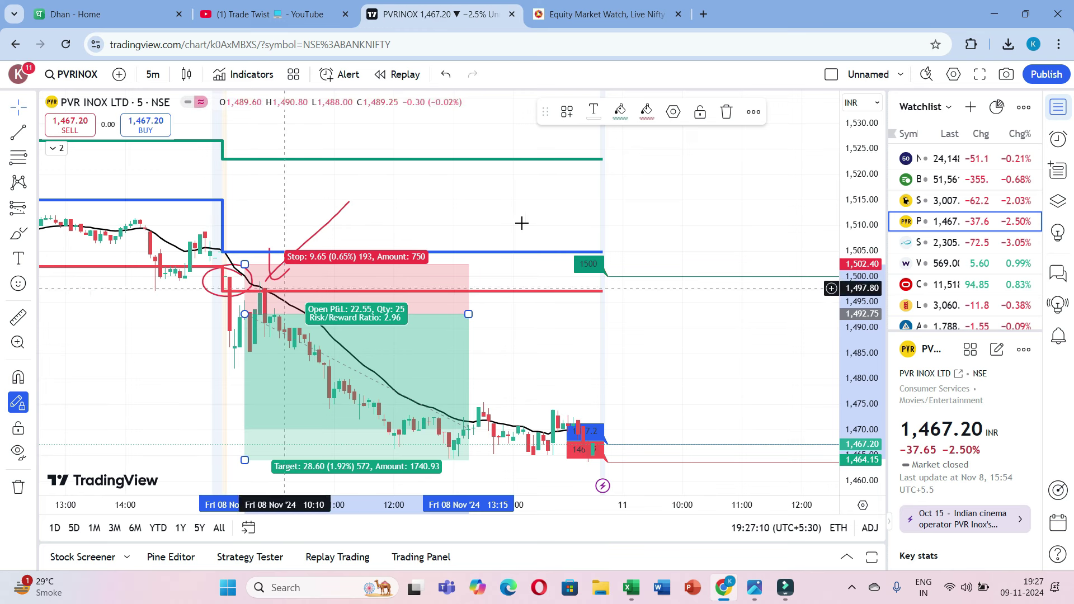
# - Open the Shriram Finance chart, circle the top of the opening candle, and handwrite "O=H" above the chart
pyautogui.click(931, 201)
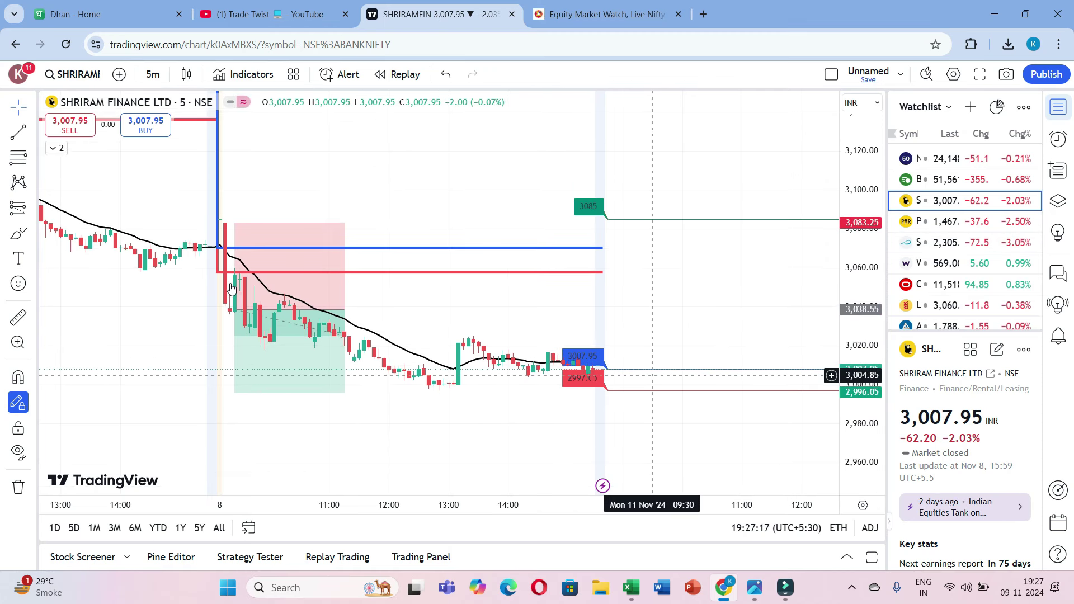
pyautogui.click(235, 222)
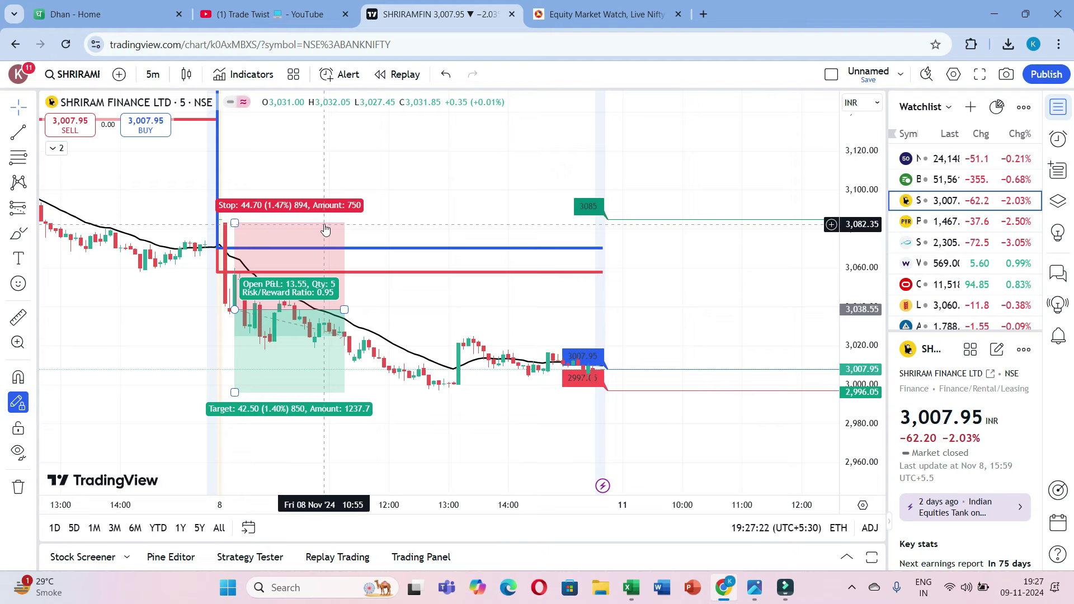
pyautogui.click(376, 283)
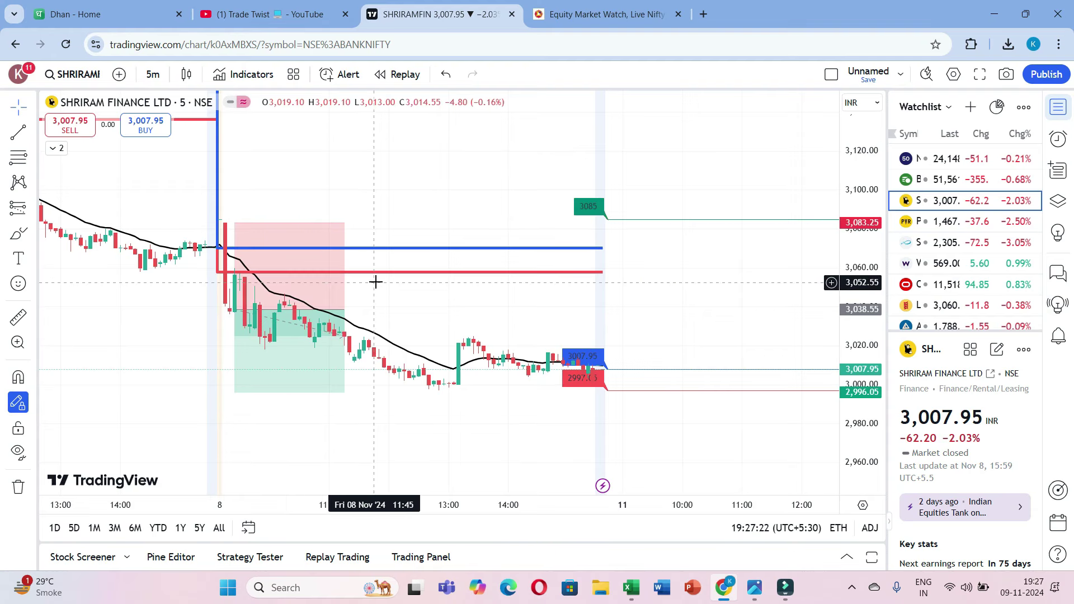
pyautogui.click(17, 241)
pyautogui.moveTo(223, 221)
pyautogui.mouseDown()
pyautogui.moveTo(237, 229)
pyautogui.moveTo(216, 226)
pyautogui.mouseUp()
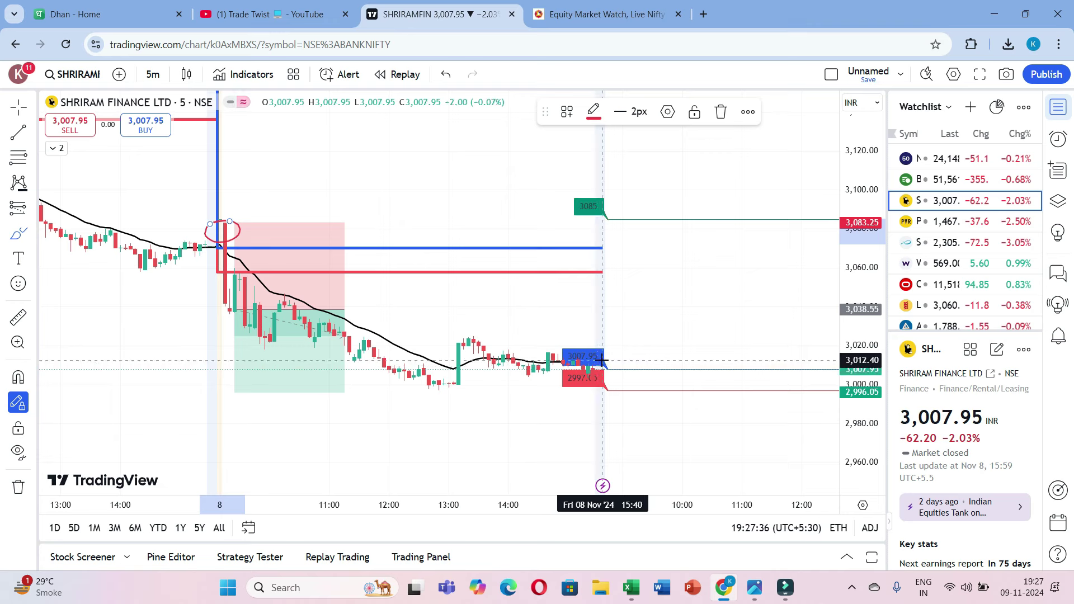
pyautogui.moveTo(333, 159)
pyautogui.mouseDown()
pyautogui.moveTo(445, 173)
pyautogui.moveTo(474, 205)
pyautogui.moveTo(522, 162)
pyautogui.moveTo(547, 223)
pyautogui.mouseUp()
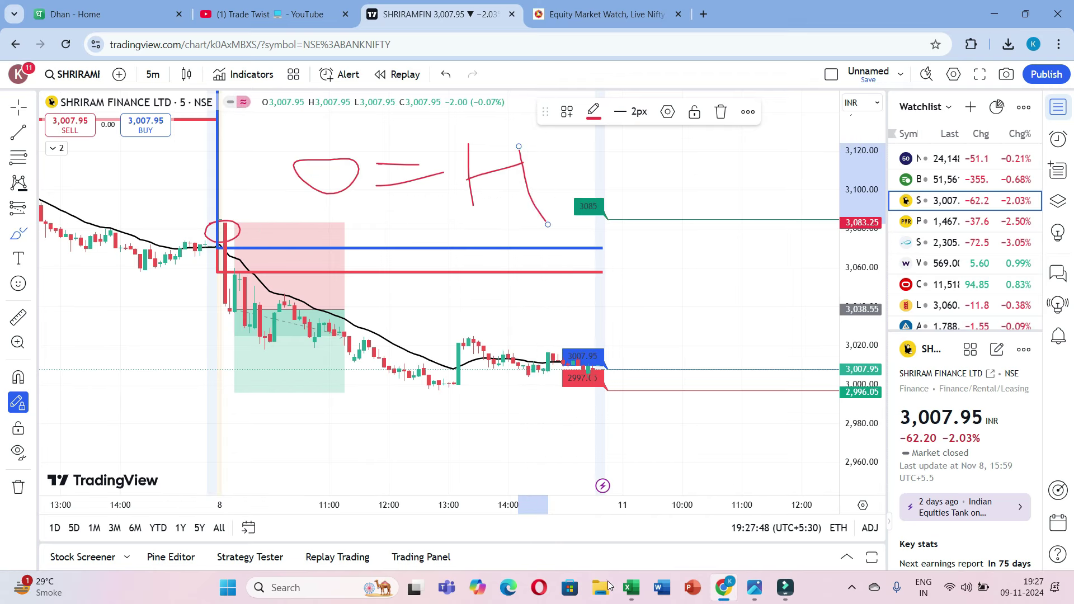
# - Switch to the Excel workbook and remove the filters on the OPEN column and column P by including all values
pyautogui.click(632, 588)
pyautogui.click(714, 523)
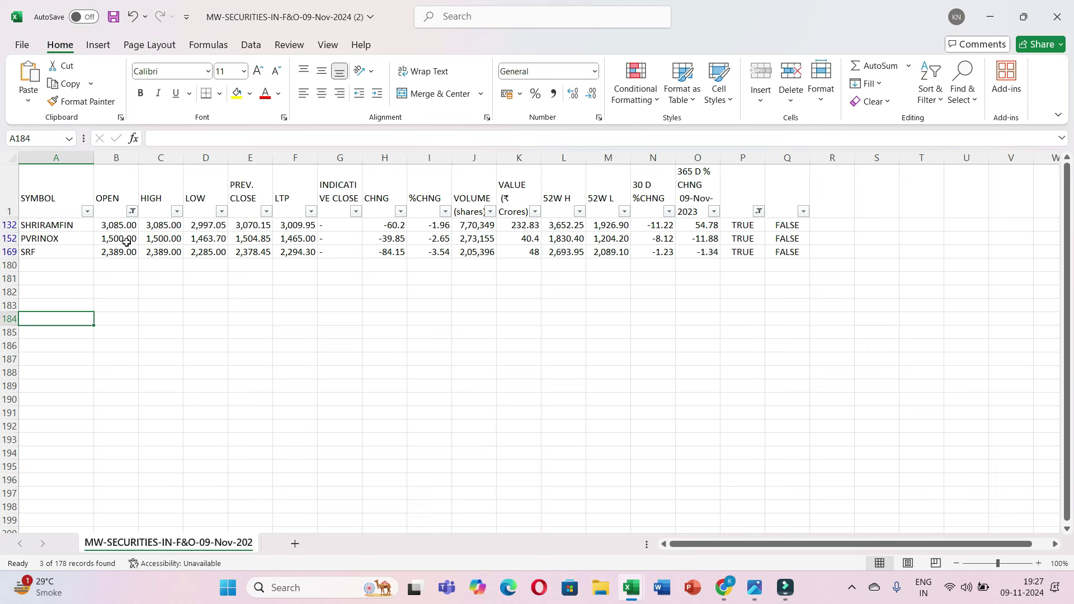
pyautogui.click(133, 211)
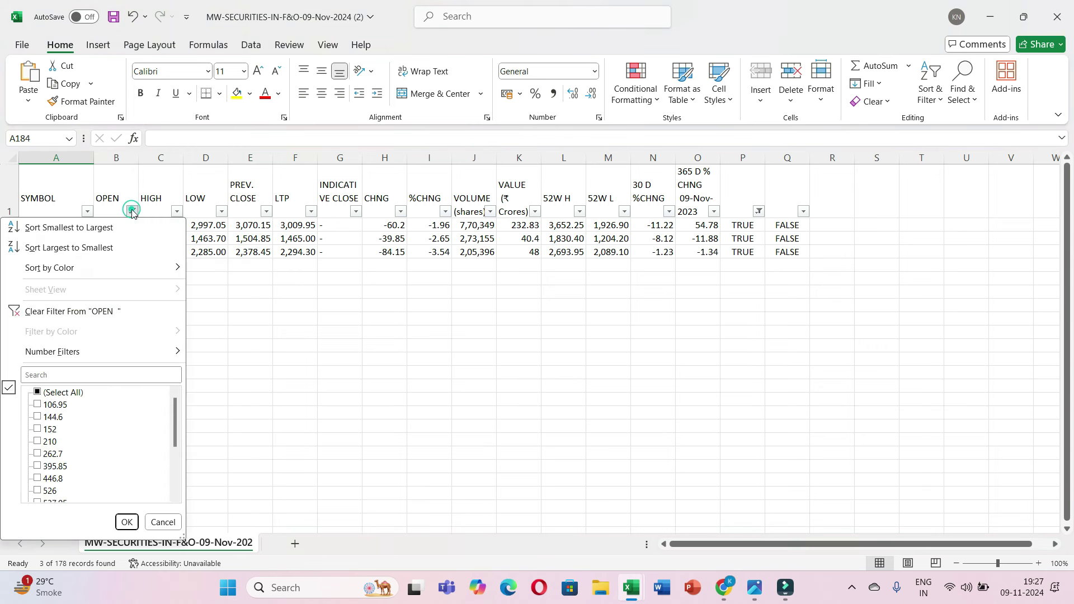
pyautogui.click(58, 396)
pyautogui.click(126, 522)
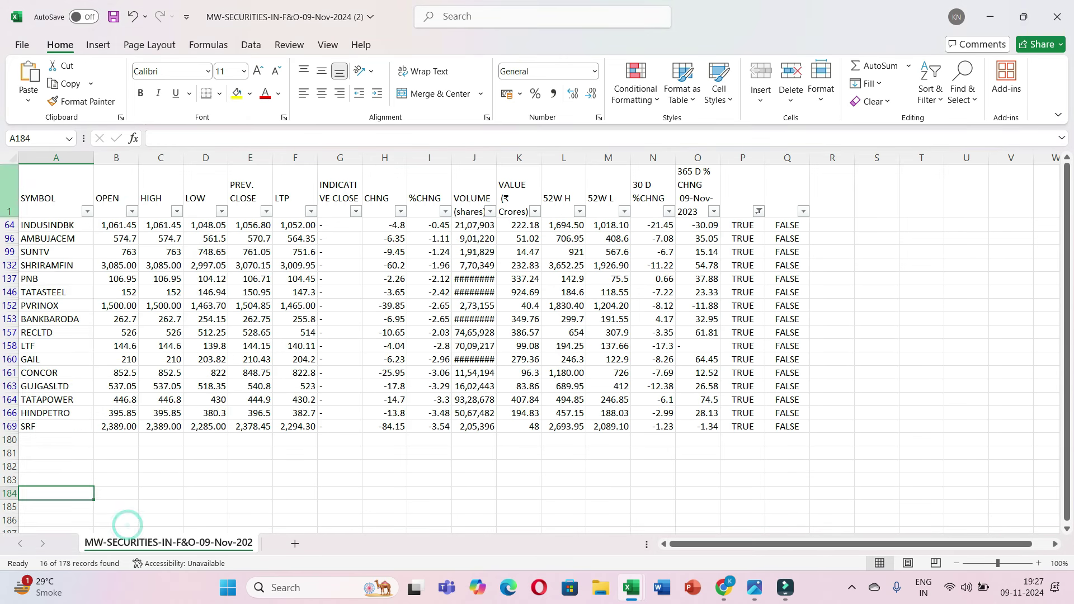
pyautogui.click(760, 211)
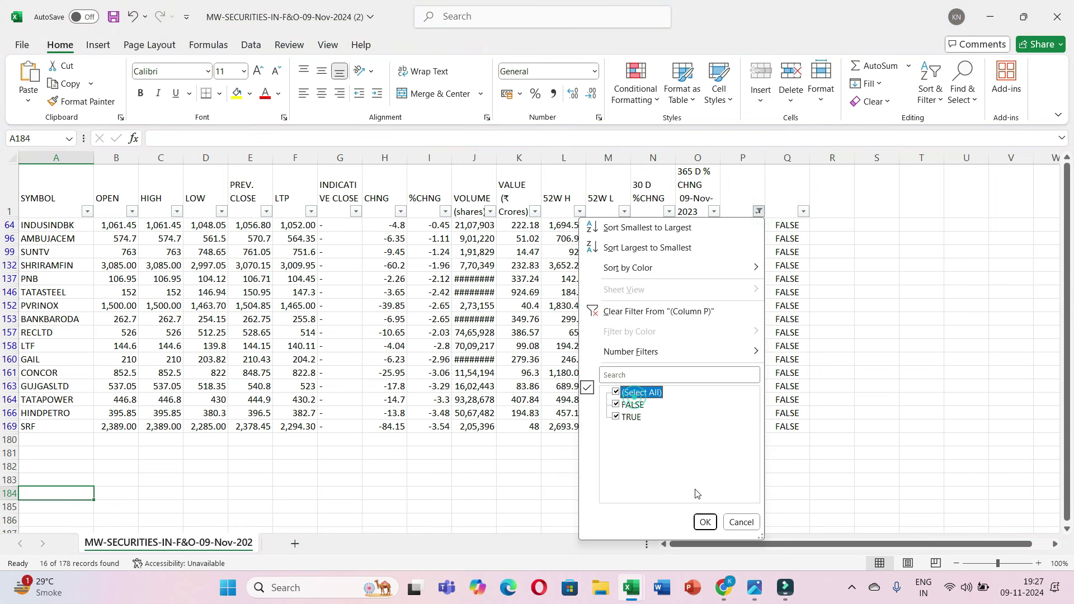
pyautogui.click(703, 522)
# - Filter column Q to TRUE only and select the symbols from WIPRO to LALPATHLAB
pyautogui.click(804, 210)
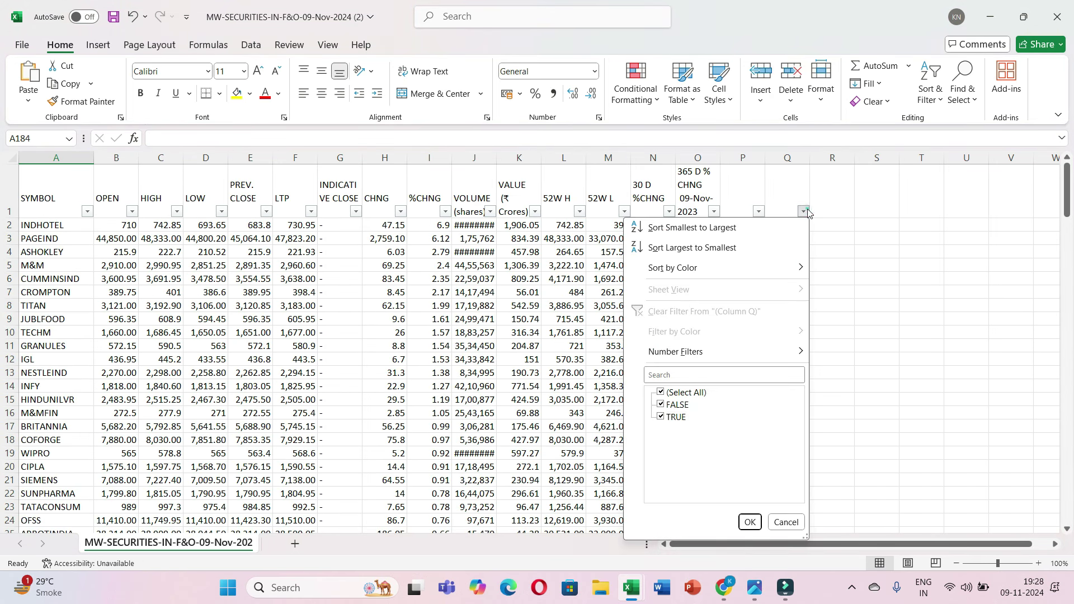
pyautogui.click(678, 404)
pyautogui.click(757, 522)
pyautogui.moveTo(50, 227); pyautogui.dragTo(51, 265)
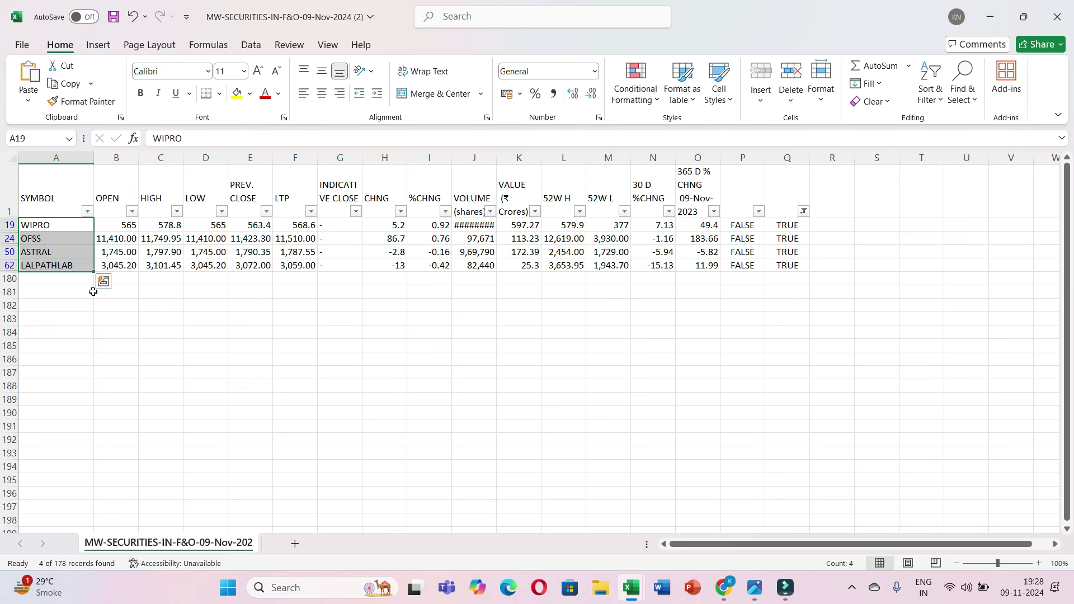
# - Switch back to TradingView, open the Wipro chart from the watchlist, and compress its price scale
pyautogui.moveTo(711, 575)
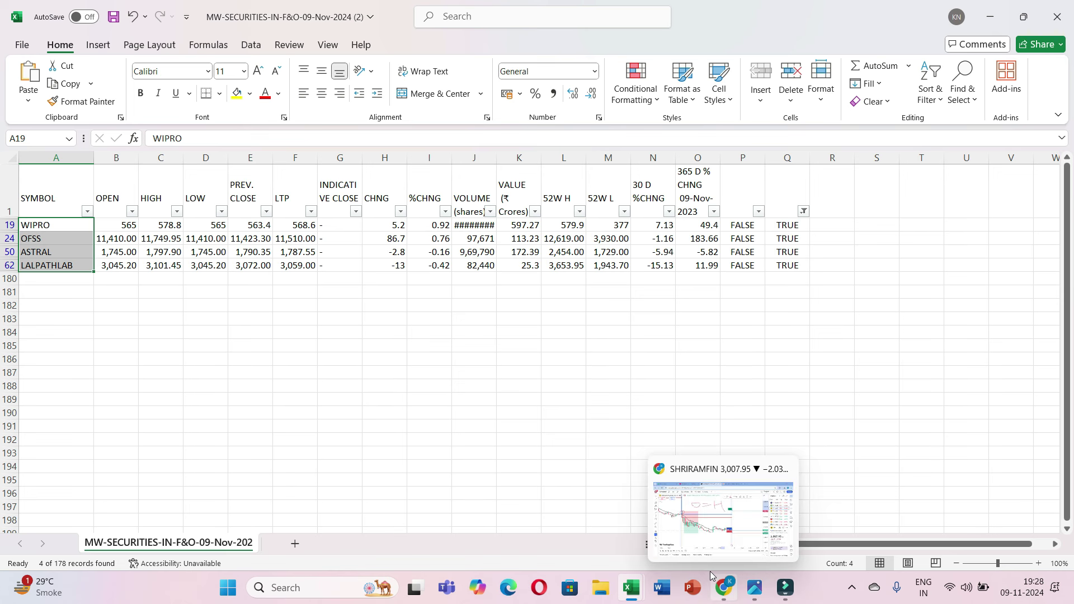
pyautogui.click(738, 590)
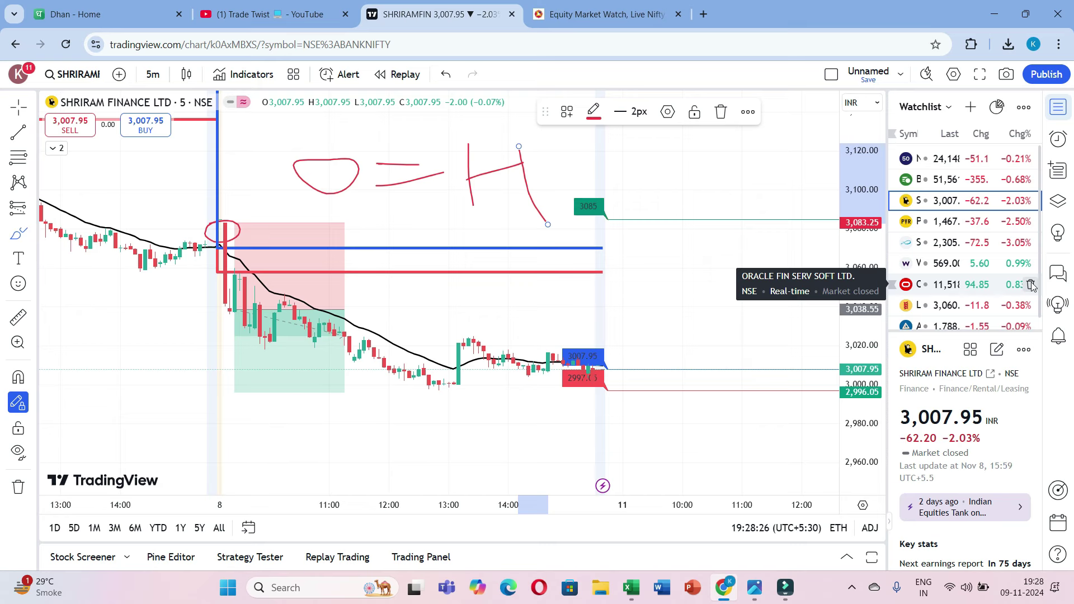
pyautogui.scroll(-1, 1032, 285)
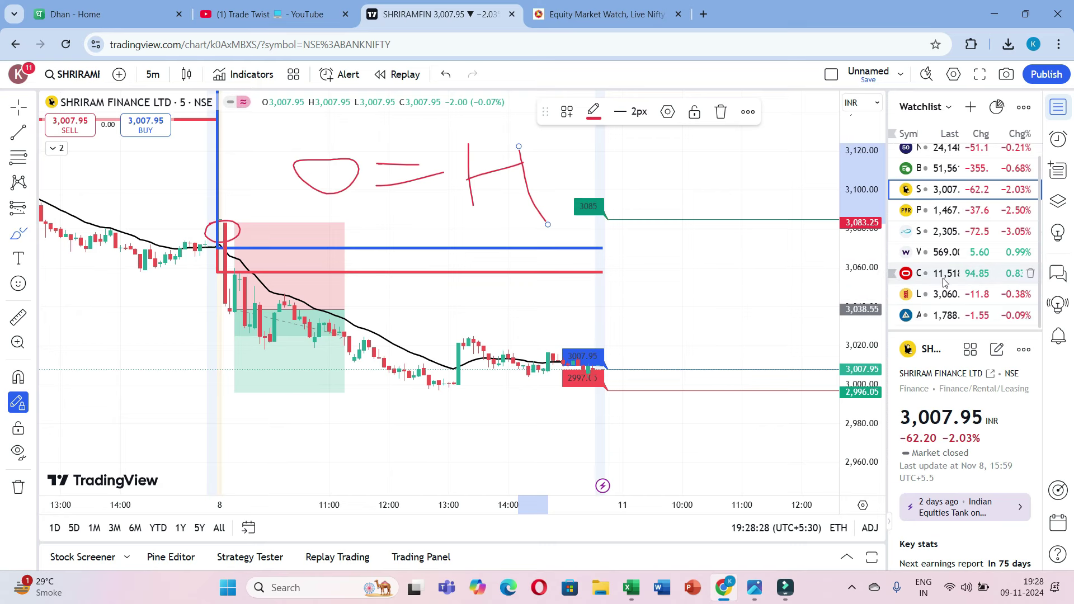
pyautogui.click(942, 232)
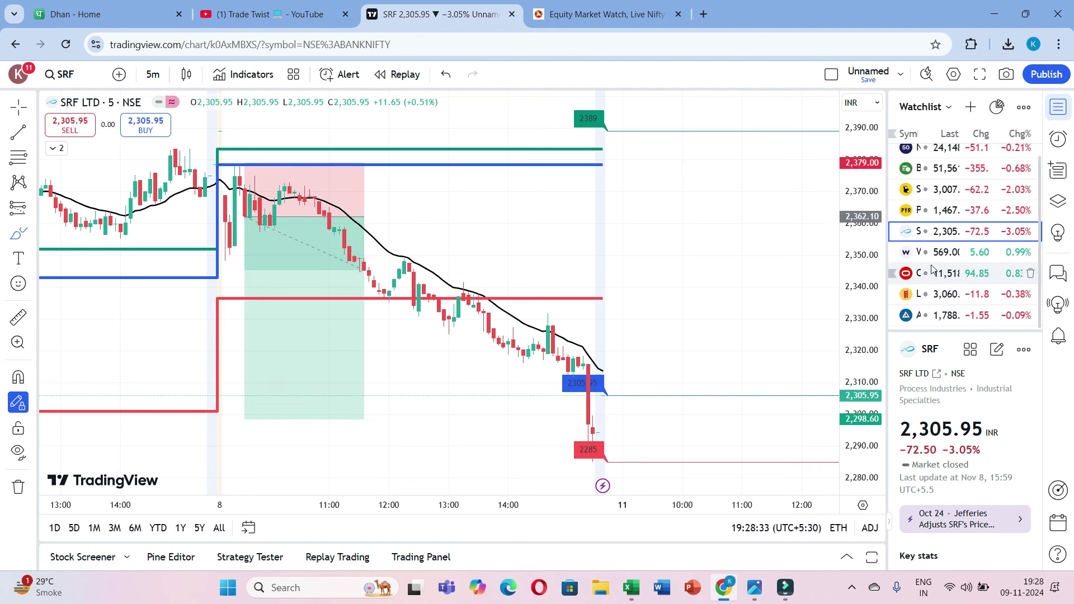
pyautogui.click(929, 254)
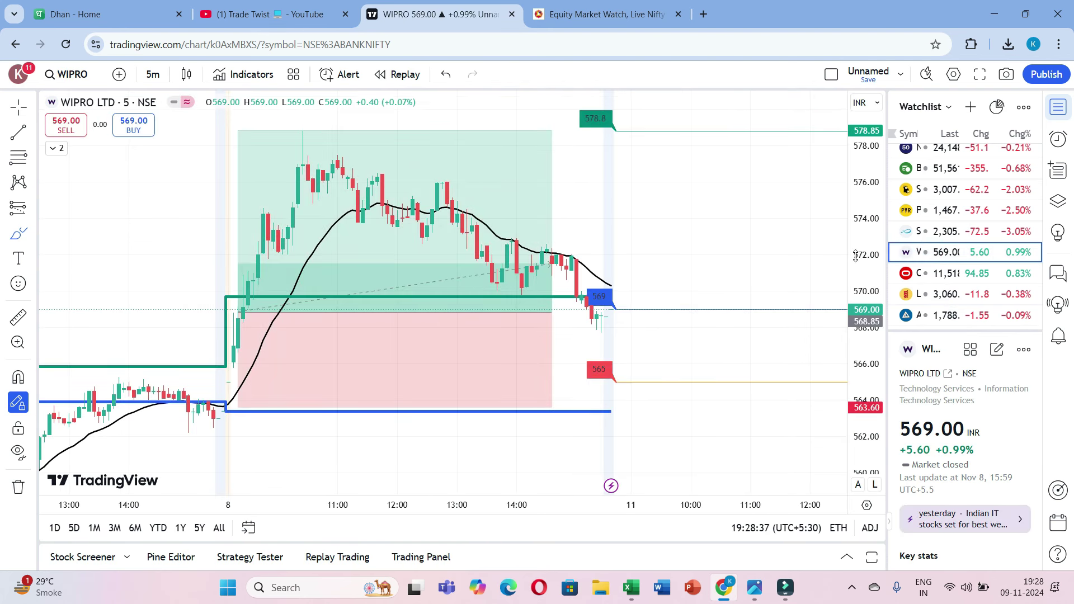
pyautogui.moveTo(873, 192); pyautogui.dragTo(873, 235)
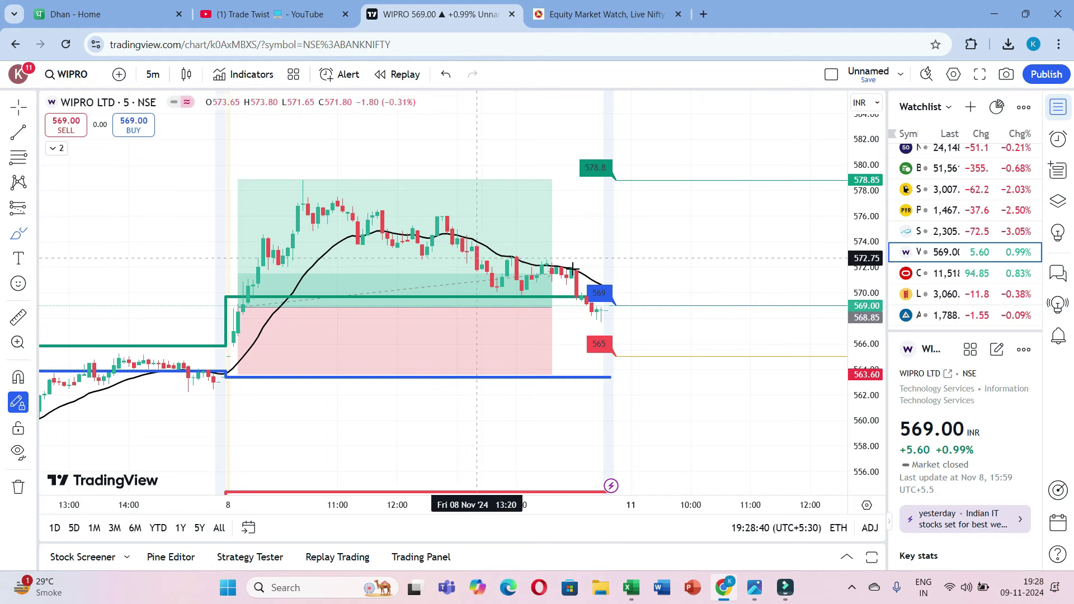
# - Handwrite "O=L" in the empty area beside the Wipro candles and sketch an upward arrow beneath it
pyautogui.moveTo(614, 220); pyautogui.dragTo(632, 274)
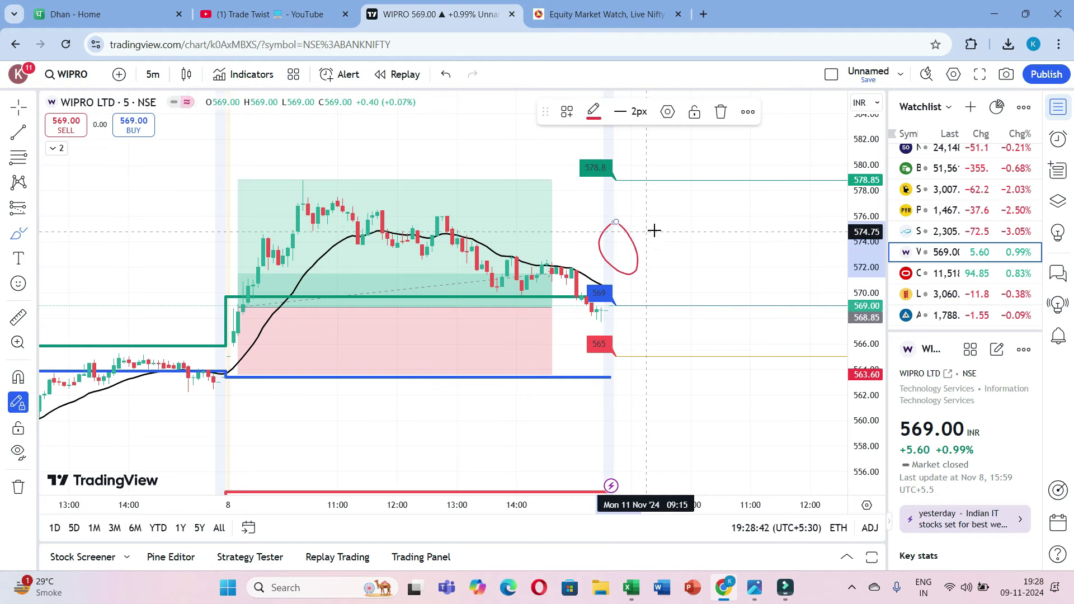
pyautogui.moveTo(649, 231); pyautogui.dragTo(706, 222)
pyautogui.moveTo(673, 259); pyautogui.dragTo(727, 244)
pyautogui.moveTo(738, 184)
pyautogui.mouseDown()
pyautogui.moveTo(794, 250)
pyautogui.moveTo(805, 245)
pyautogui.mouseUp()
pyautogui.moveTo(707, 317)
pyautogui.mouseDown()
pyautogui.moveTo(700, 276)
pyautogui.moveTo(731, 332)
pyautogui.moveTo(696, 339)
pyautogui.mouseUp()
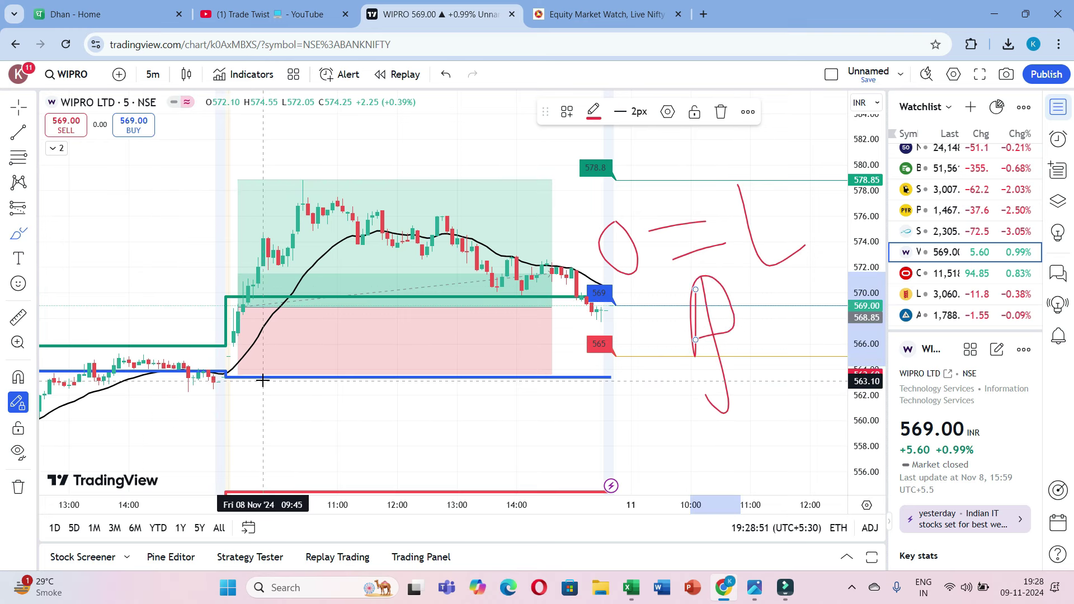
# - Circle the start of the moving average's rise at the 8 November open and draw an arrow beside it
pyautogui.moveTo(253, 370); pyautogui.dragTo(261, 371)
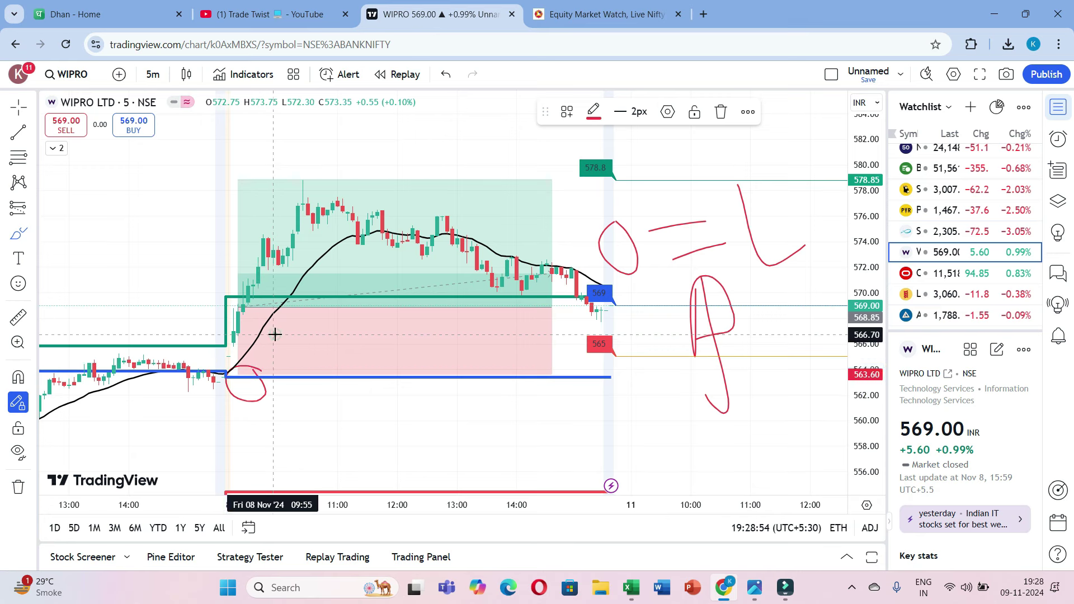
pyautogui.moveTo(286, 382); pyautogui.dragTo(338, 459)
pyautogui.moveTo(323, 357); pyautogui.dragTo(322, 357)
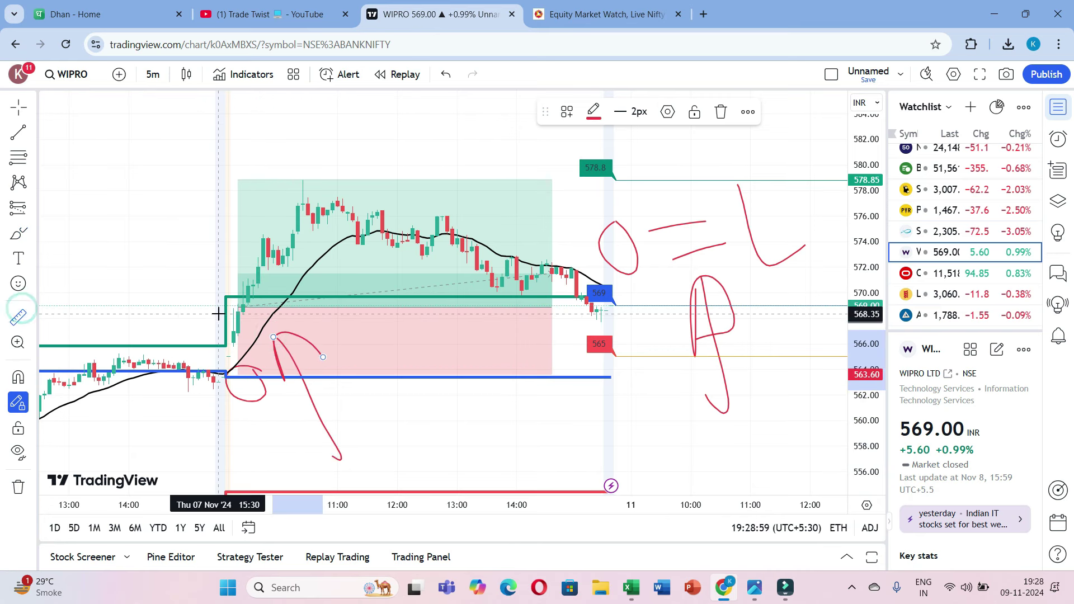
# - Measure the price move from the long entry at 568.95 up to the day's high near 10:45
pyautogui.click(238, 307)
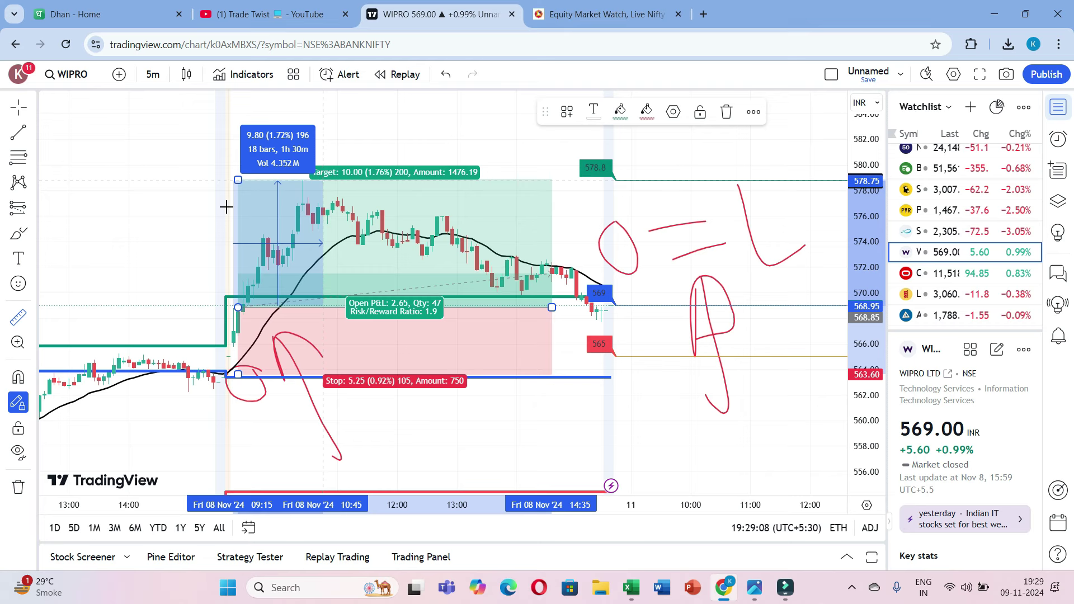
pyautogui.click(133, 227)
pyautogui.click(128, 220)
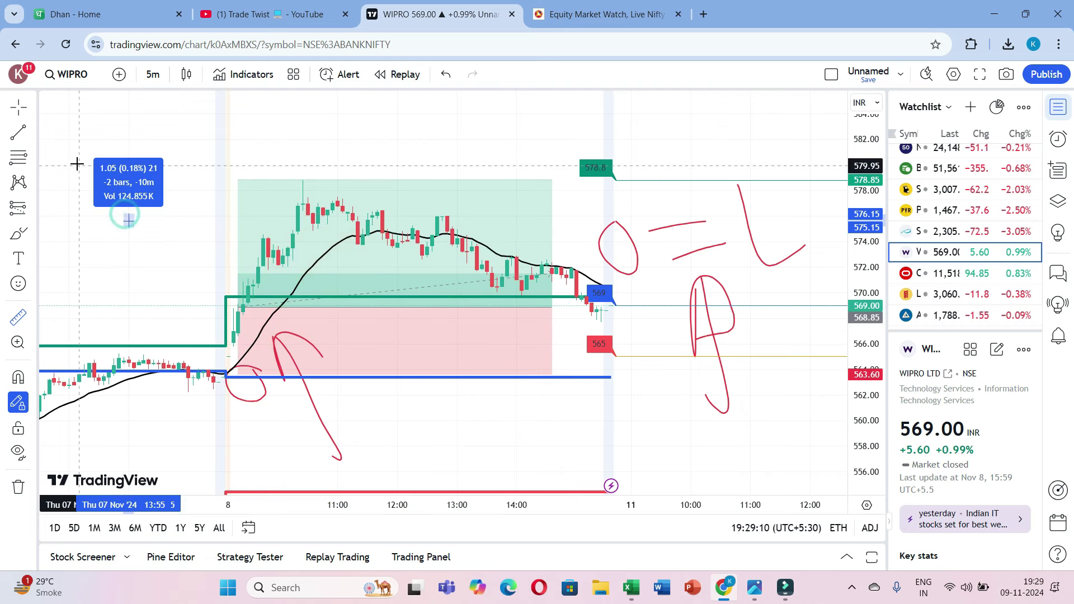
pyautogui.click(29, 114)
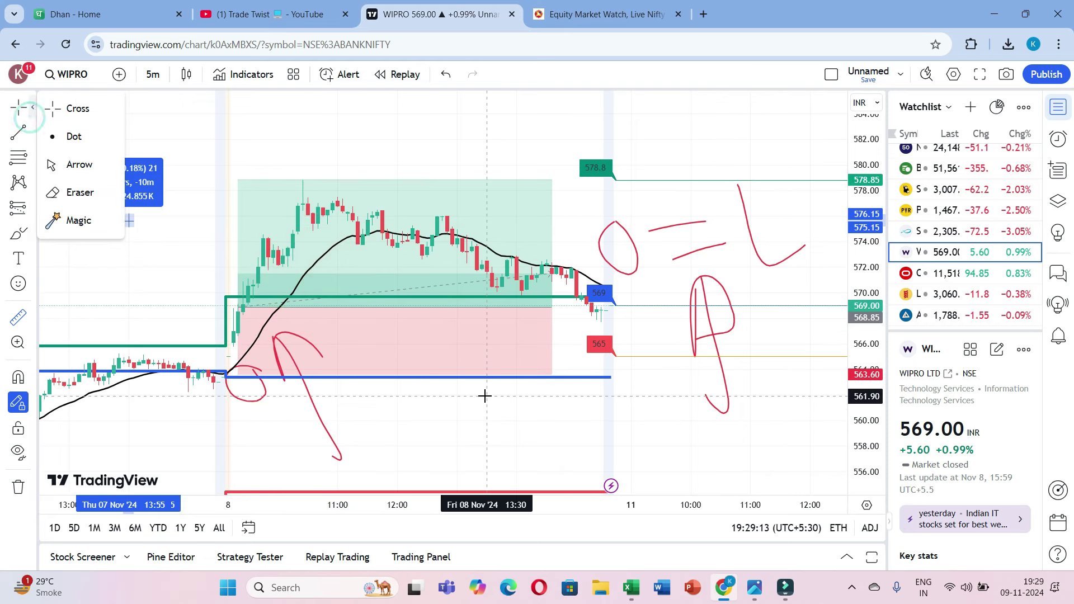
pyautogui.keyDown('shift'); pyautogui.click(447, 353); pyautogui.keyUp('shift')
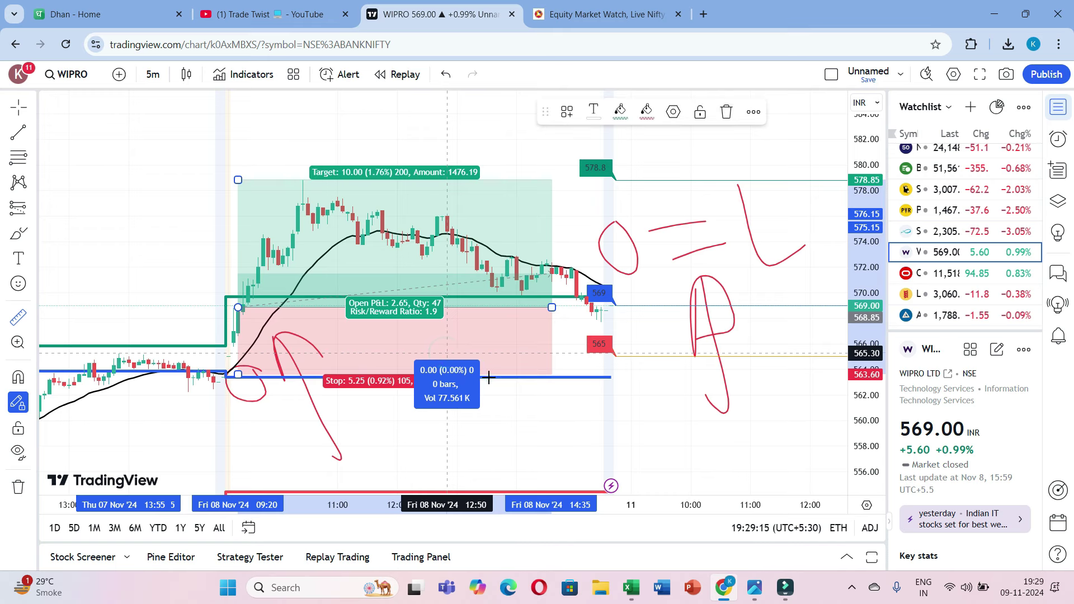
pyautogui.click(527, 442)
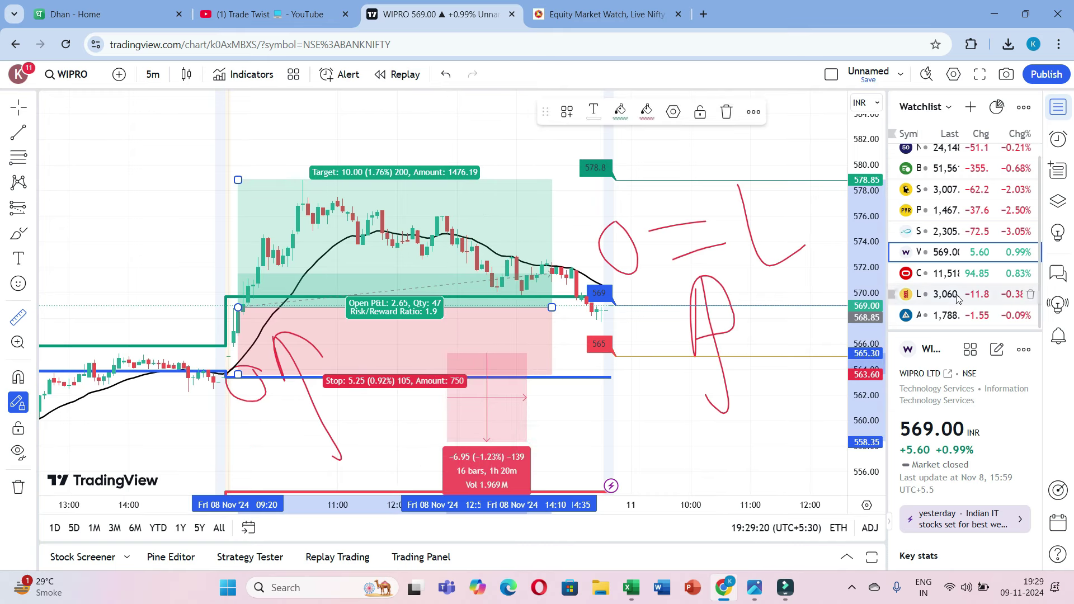
# - Open the OFSS chart from the watchlist, circle its 8 November open, and brush arrows pointing to the blue level and the moving average
pyautogui.click(946, 273)
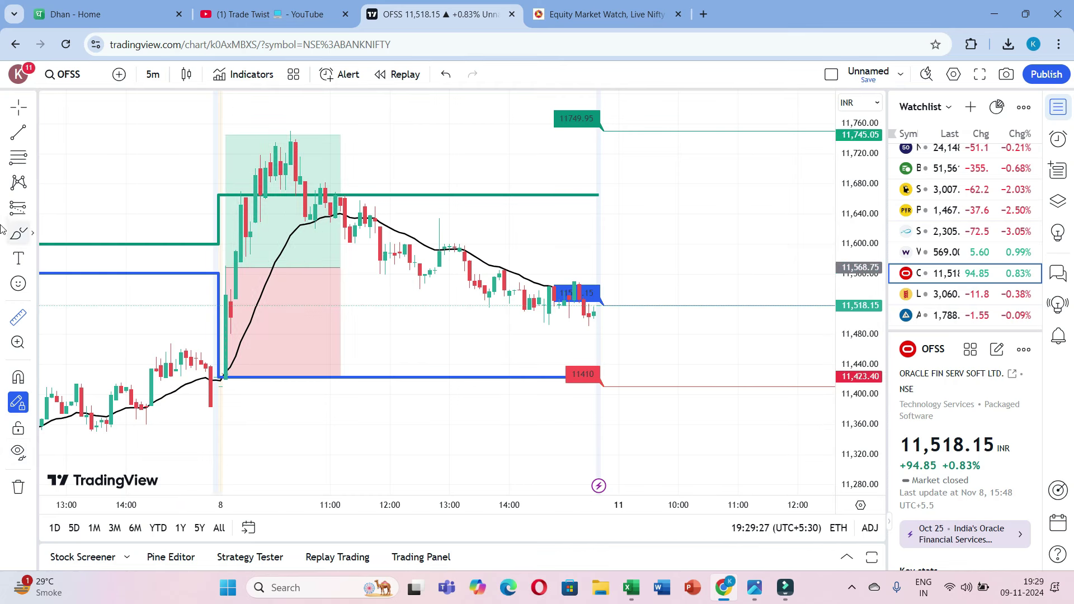
pyautogui.moveTo(247, 373)
pyautogui.mouseDown()
pyautogui.moveTo(210, 383)
pyautogui.moveTo(233, 387)
pyautogui.moveTo(239, 367)
pyautogui.mouseUp()
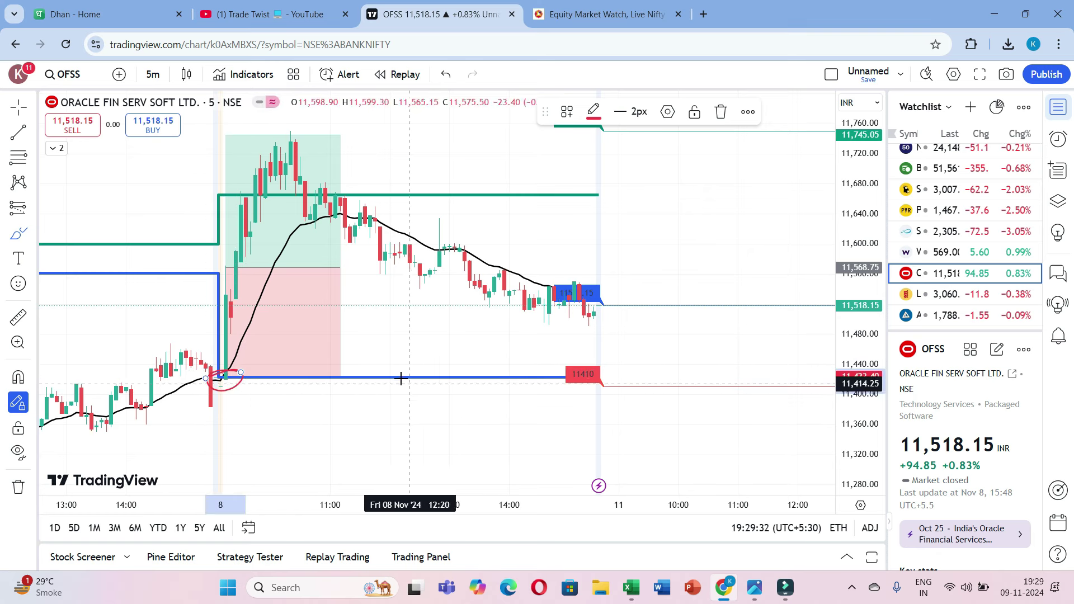
pyautogui.moveTo(400, 379)
pyautogui.mouseDown()
pyautogui.moveTo(422, 456)
pyautogui.moveTo(397, 428)
pyautogui.moveTo(454, 418)
pyautogui.mouseUp()
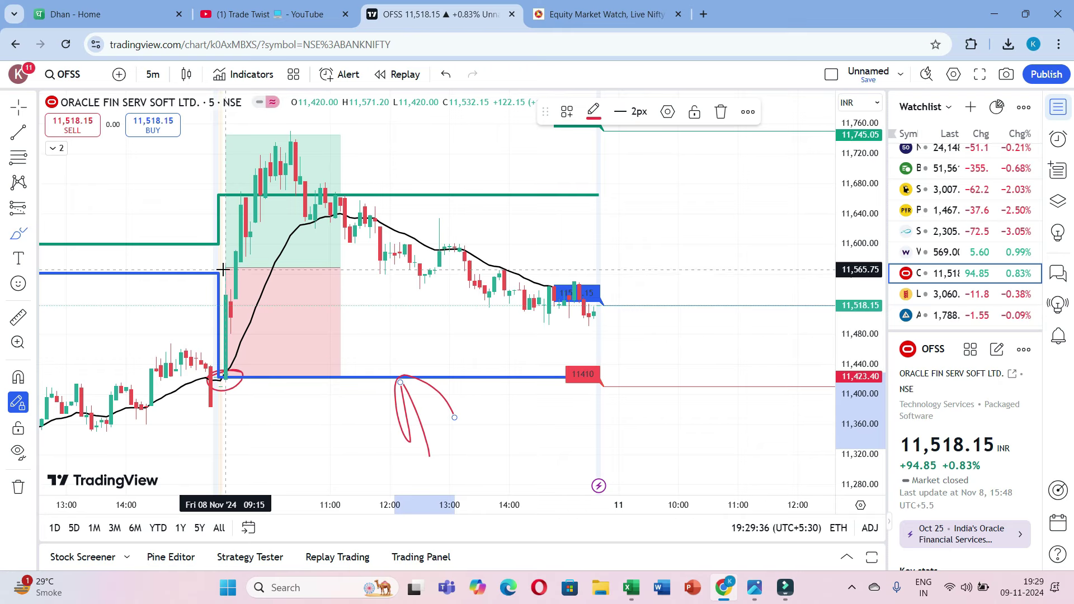
pyautogui.moveTo(259, 334); pyautogui.dragTo(310, 410)
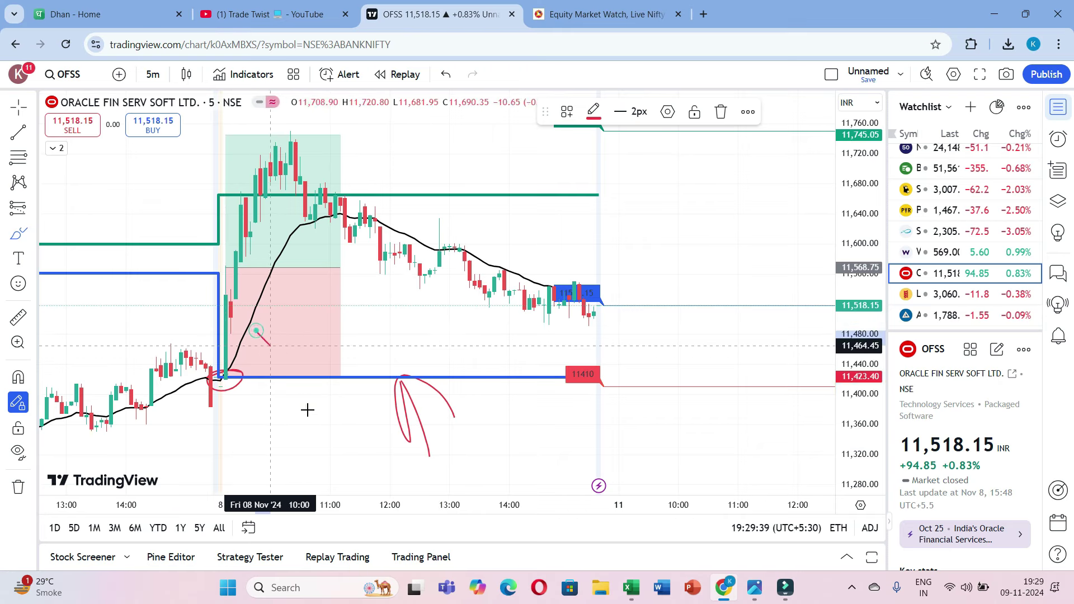
pyautogui.moveTo(257, 336)
pyautogui.mouseDown()
pyautogui.moveTo(271, 386)
pyautogui.moveTo(284, 336)
pyautogui.moveTo(336, 354)
pyautogui.mouseUp()
# - Measure the OFSS price move from the long entry at 11,565.75 up to the target at 11,745.15
pyautogui.click(32, 284)
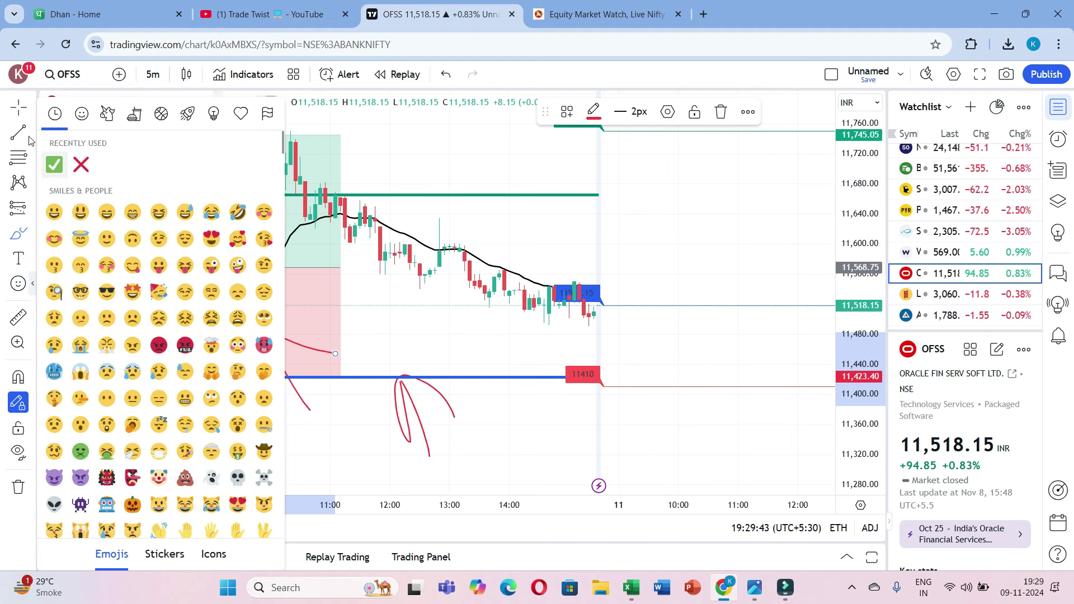
pyautogui.click(18, 110)
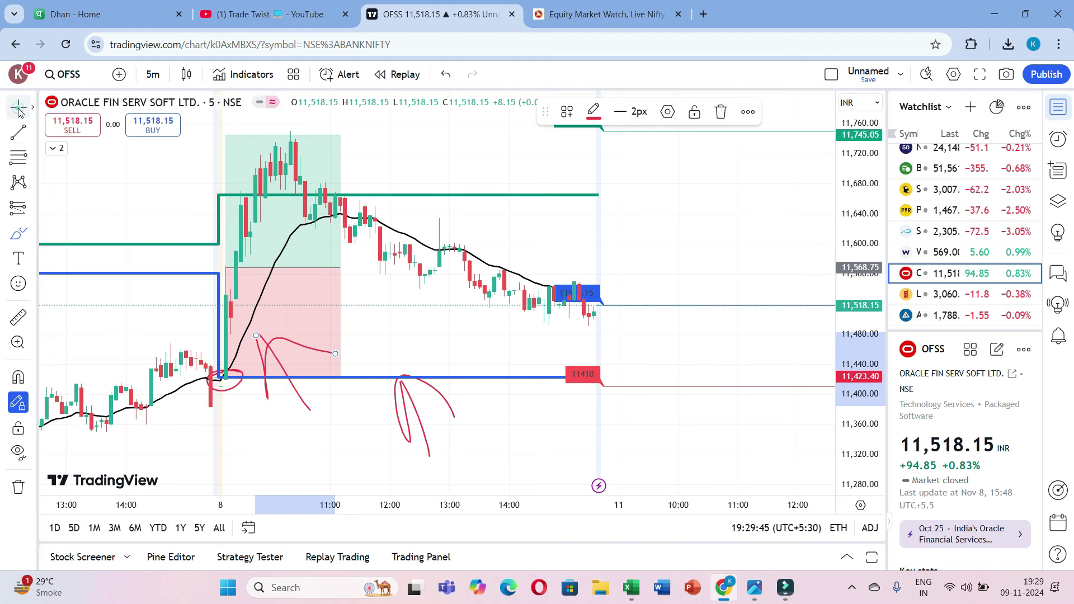
pyautogui.click(19, 318)
pyautogui.click(225, 268)
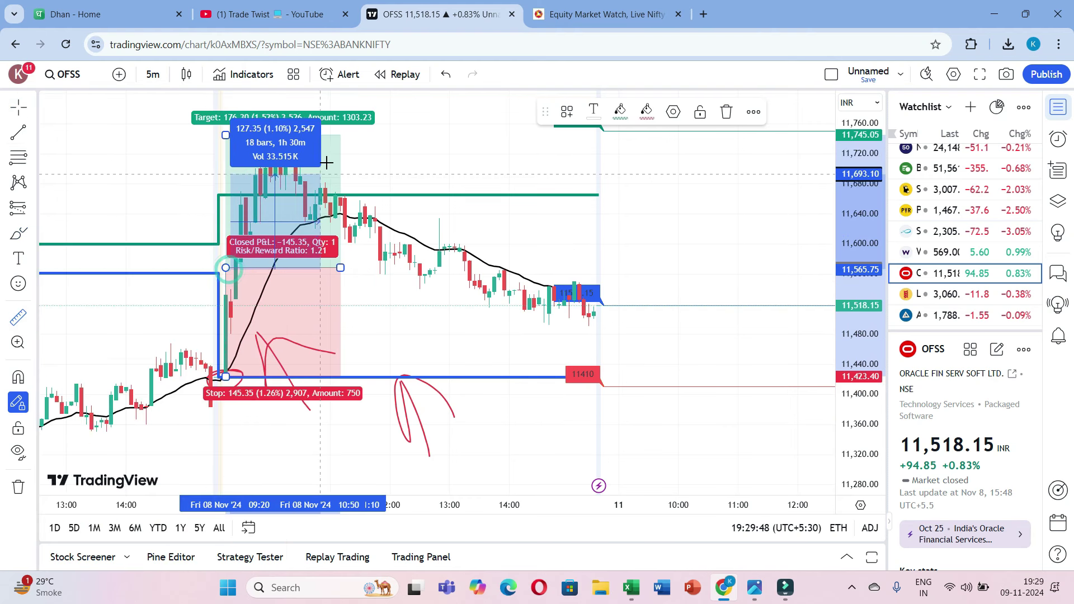
pyautogui.click(352, 134)
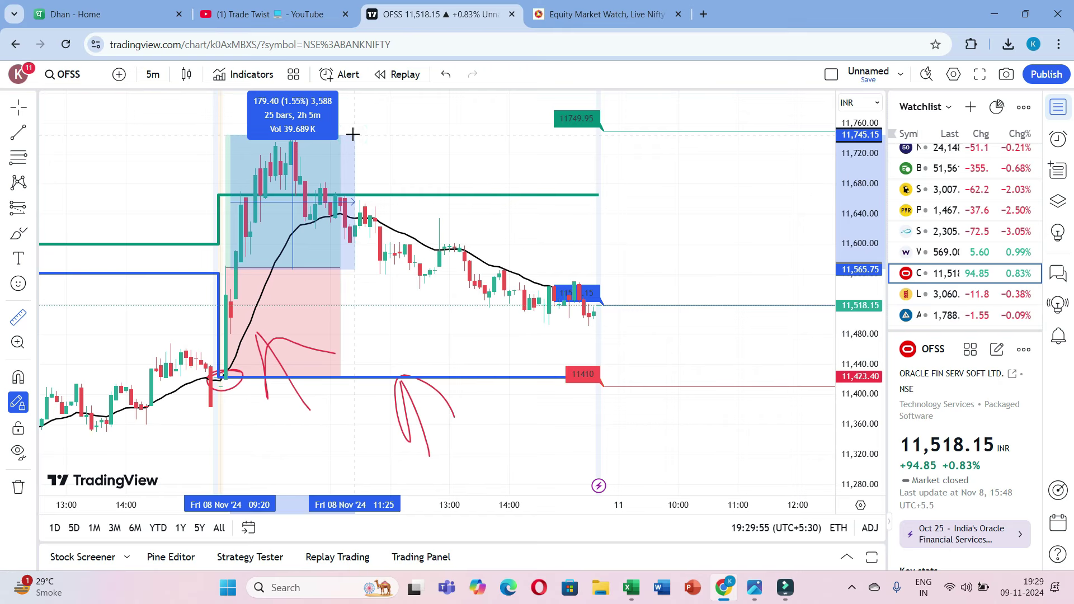
pyautogui.click(352, 134)
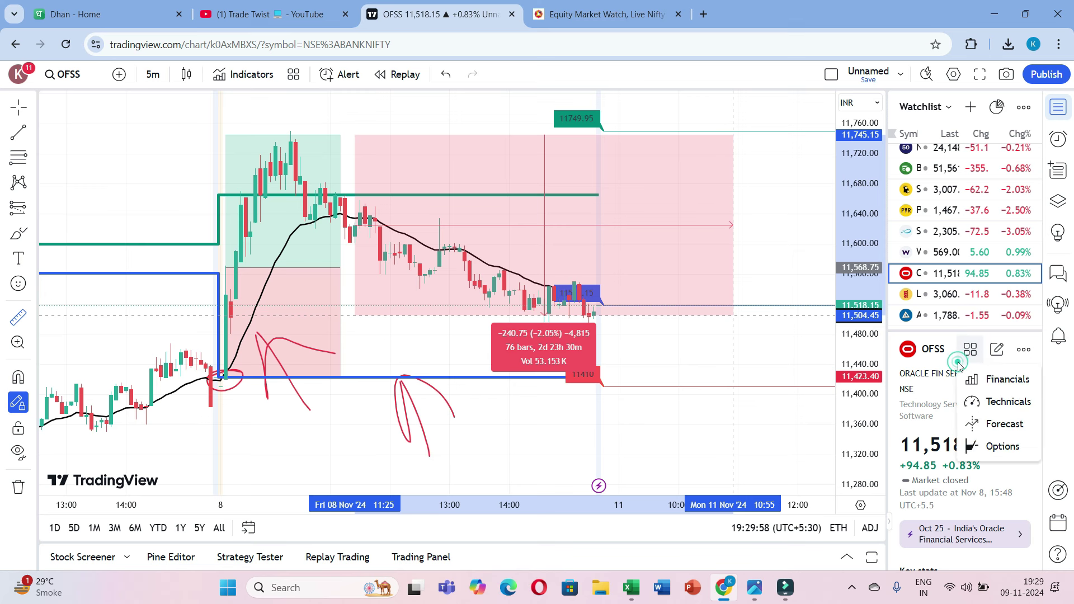
# - Open the Dr. Lal Path Labs chart, circle the low of its 8 November opening candle, and brush an upward arrow below the red level
pyautogui.click(920, 303)
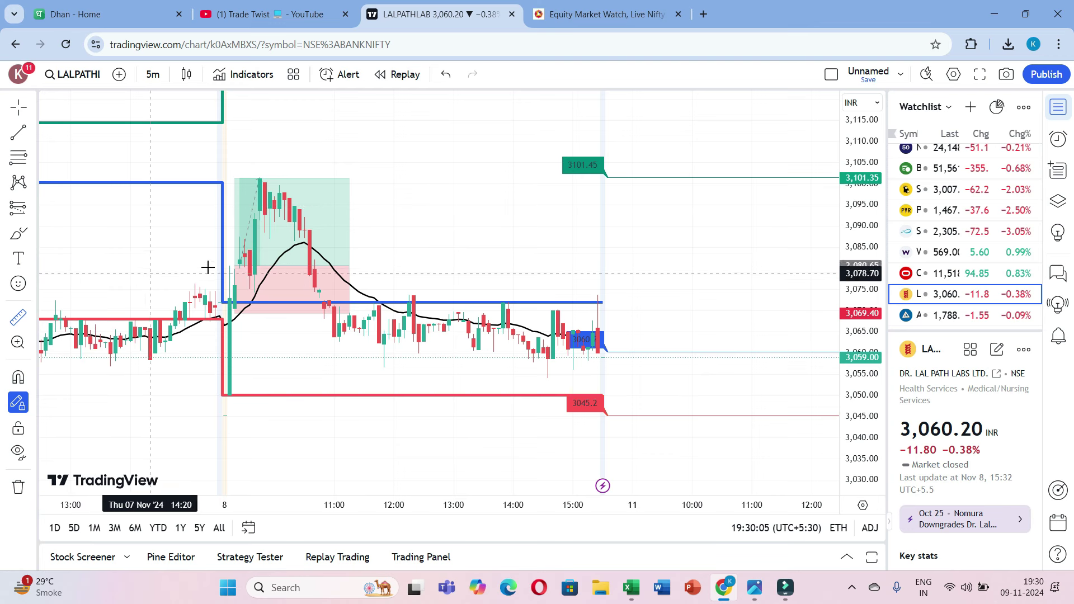
pyautogui.click(19, 233)
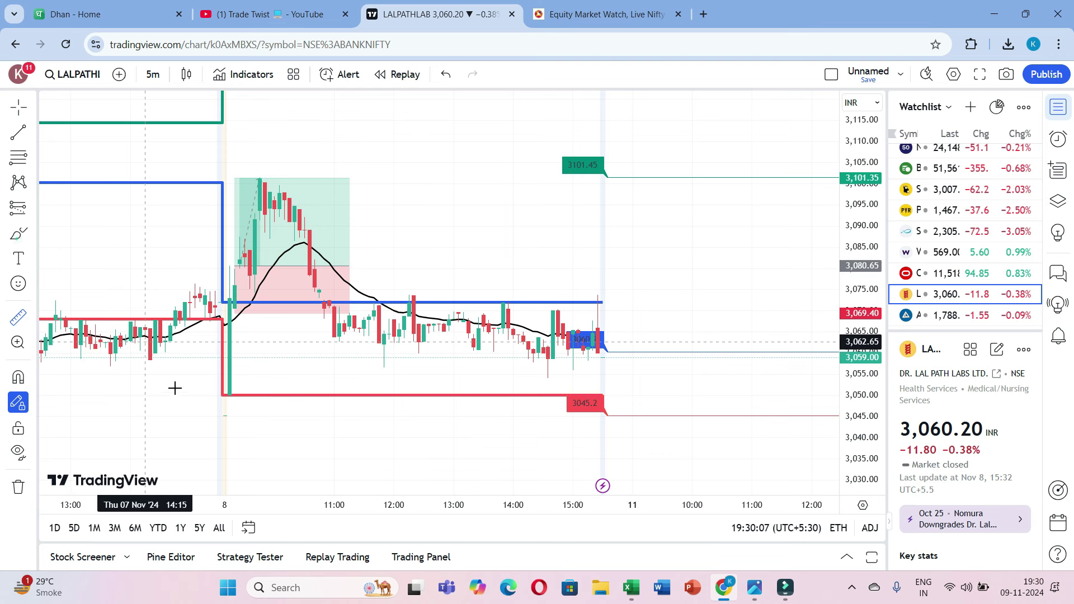
pyautogui.moveTo(248, 393)
pyautogui.mouseDown()
pyautogui.moveTo(217, 395)
pyautogui.moveTo(240, 408)
pyautogui.moveTo(240, 390)
pyautogui.moveTo(316, 455)
pyautogui.moveTo(285, 402)
pyautogui.moveTo(319, 419)
pyautogui.mouseUp()
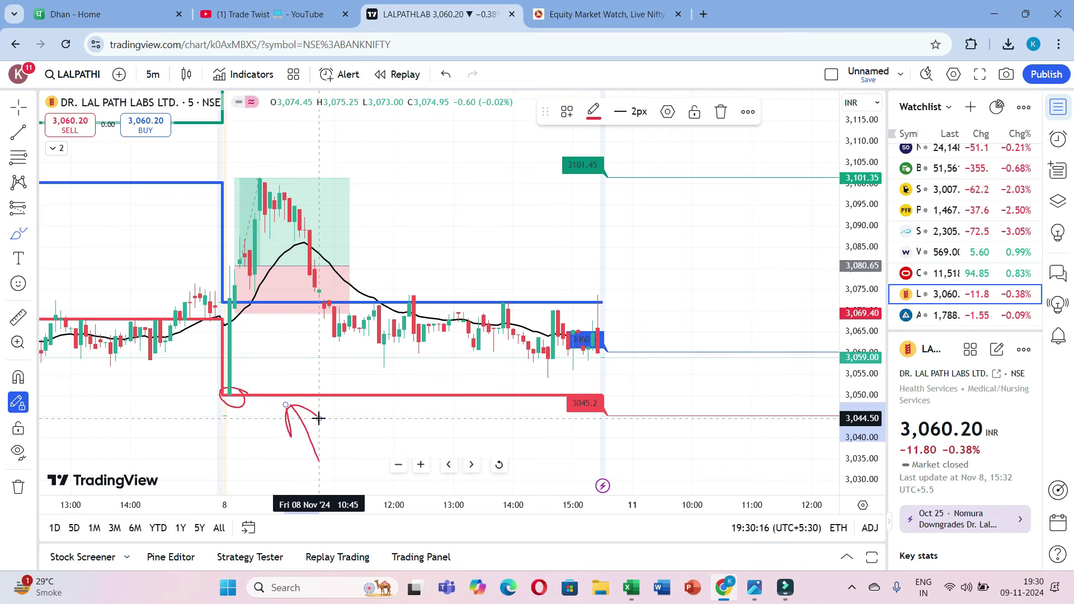
pyautogui.moveTo(319, 418); pyautogui.dragTo(319, 418)
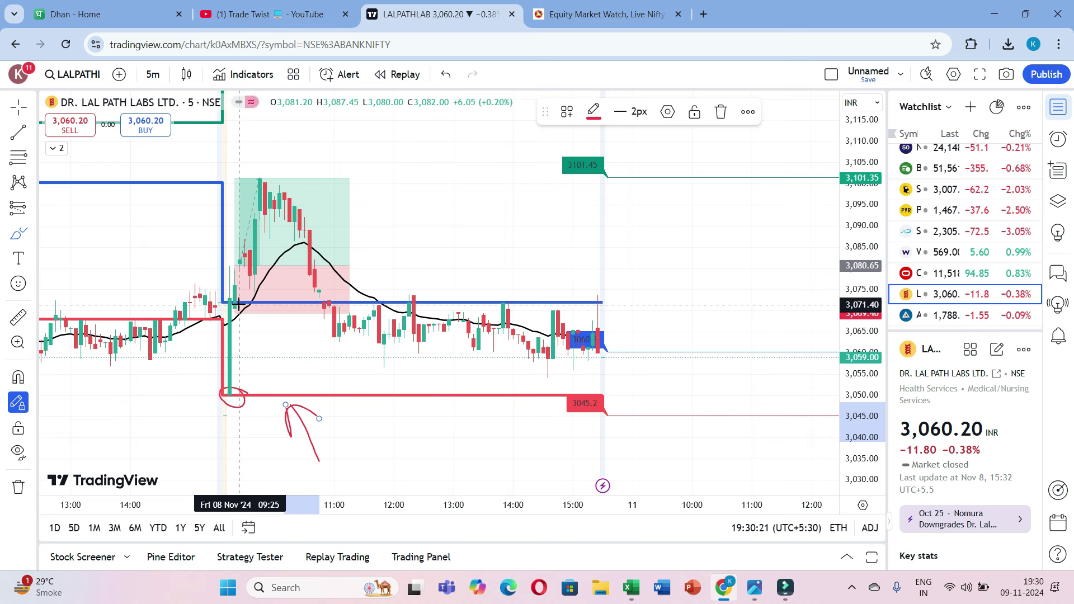
# - Brush an arrow pointing to the moving average and measure the rise from 3,075.20 to 3,101.15
pyautogui.moveTo(243, 318); pyautogui.dragTo(274, 379)
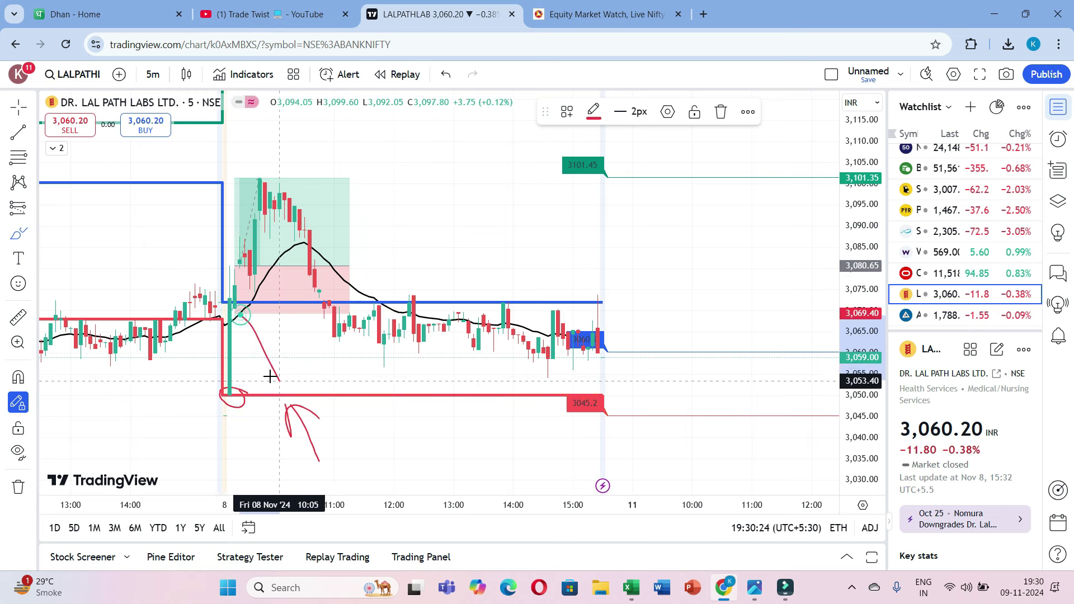
pyautogui.moveTo(241, 324); pyautogui.dragTo(280, 343)
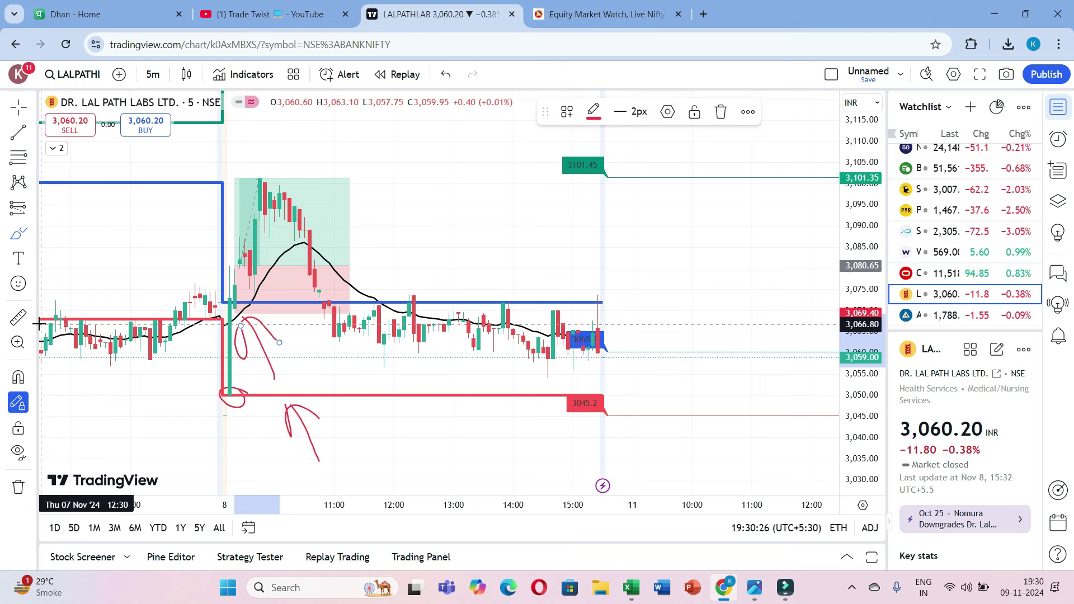
pyautogui.click(235, 288)
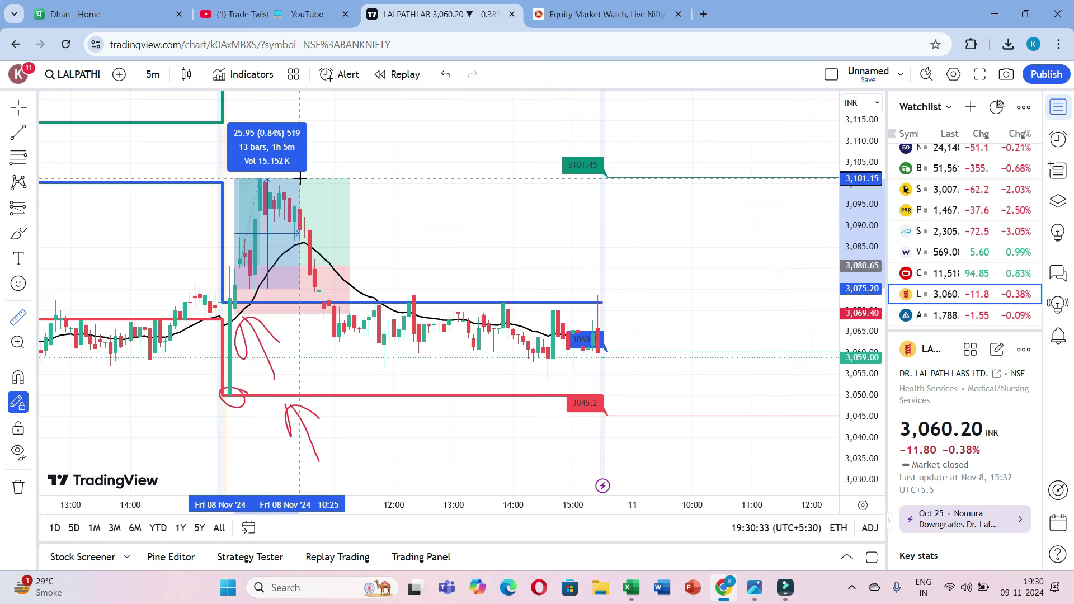
pyautogui.click(300, 178)
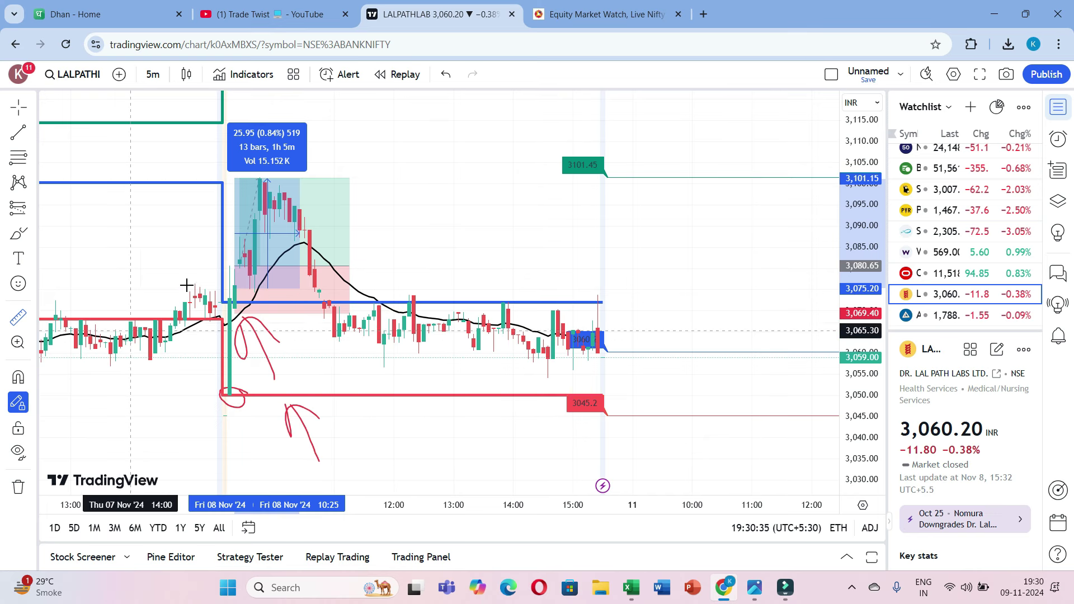
# - Open the Astral chart and brush a wide loop around the highs along the blue level on 8 November
pyautogui.click(951, 316)
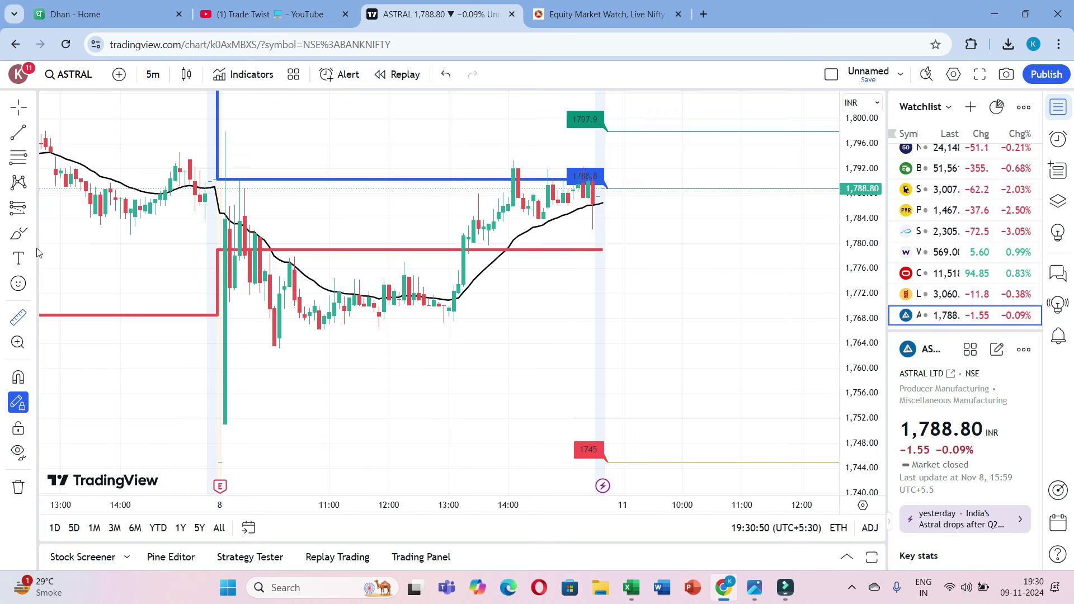
pyautogui.click(18, 234)
pyautogui.moveTo(314, 168)
pyautogui.mouseDown()
pyautogui.moveTo(270, 205)
pyautogui.moveTo(619, 177)
pyautogui.moveTo(458, 146)
pyautogui.moveTo(234, 166)
pyautogui.mouseUp()
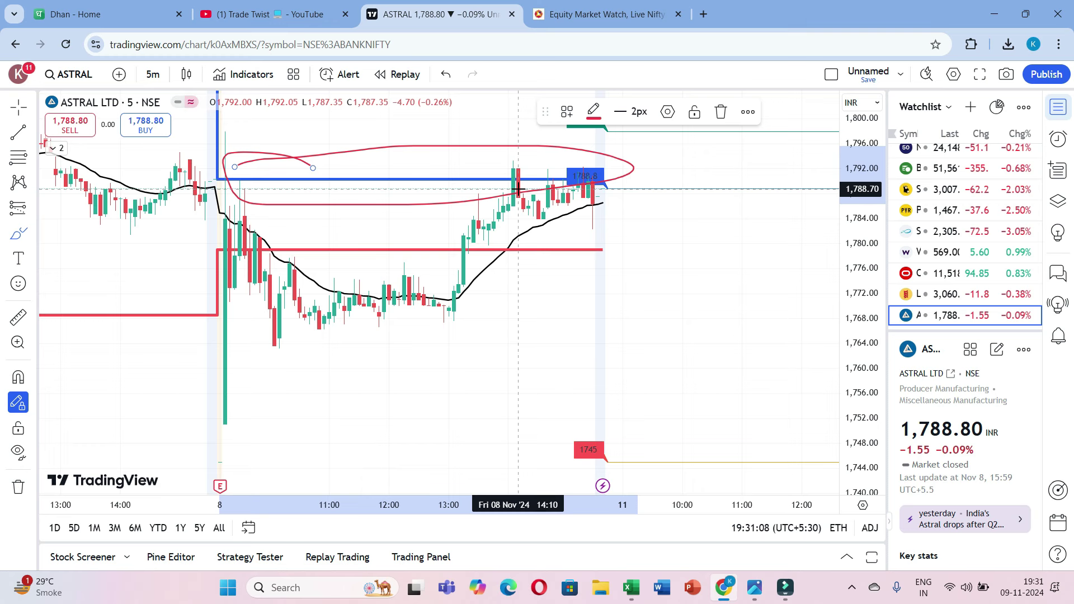
# - Remove the Astral loop drawing and draw a flat trend line at 1,792.85 above the afternoon highs
pyautogui.click(17, 487)
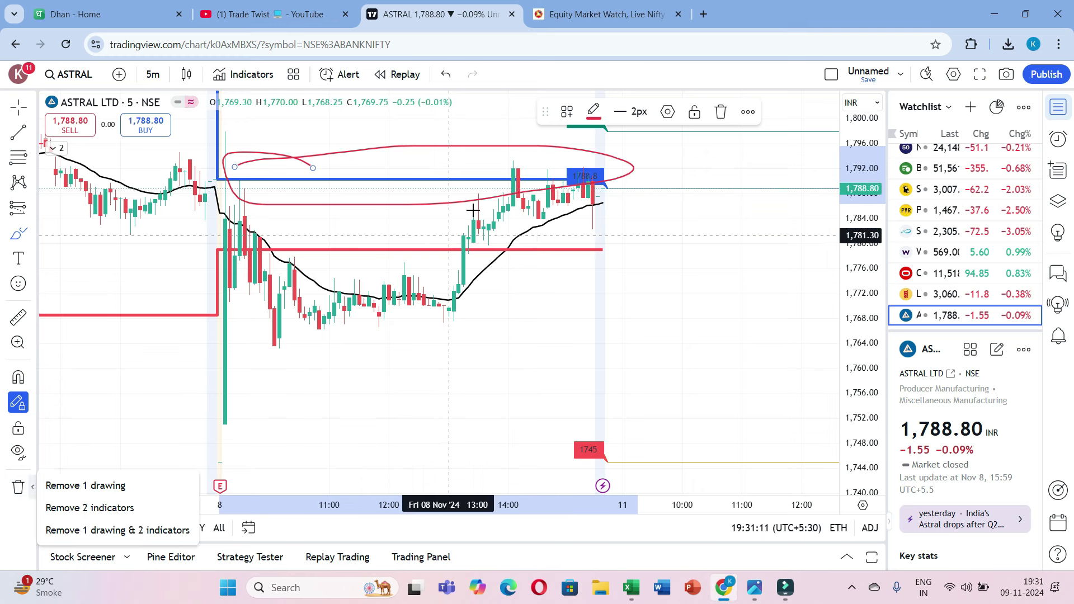
pyautogui.click(106, 485)
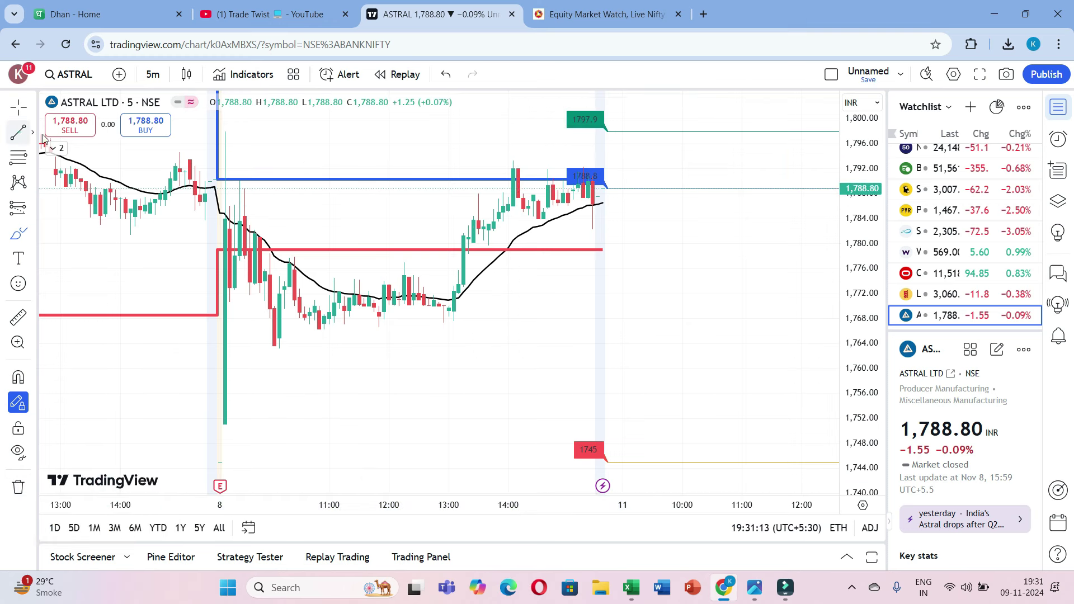
pyautogui.moveTo(443, 164); pyautogui.dragTo(623, 164)
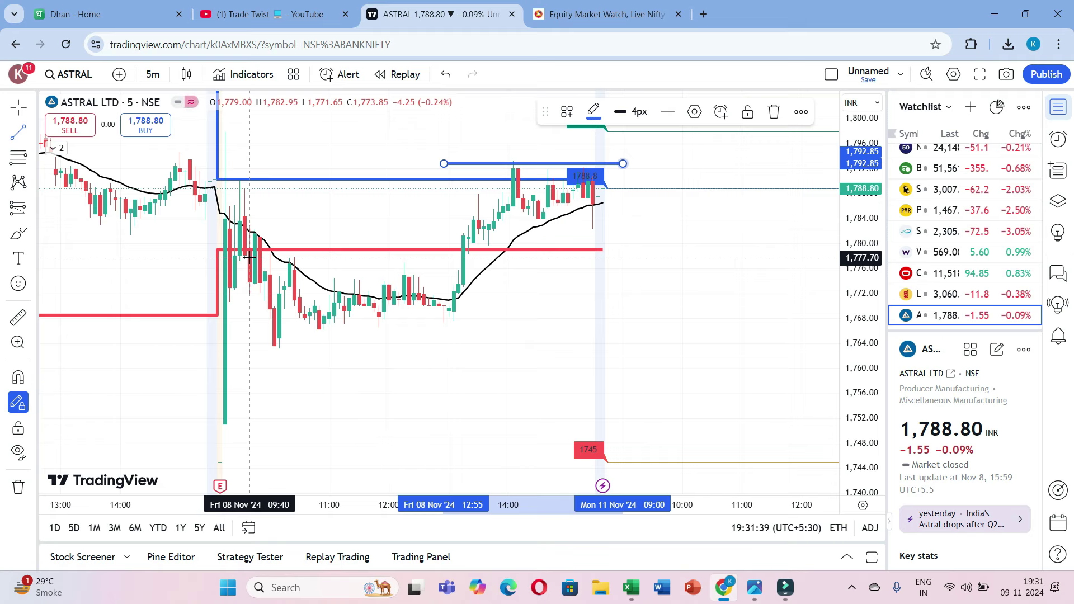
# - Return to the Wipro chart and remove all 10 drawings while keeping the indicators
pyautogui.click(944, 253)
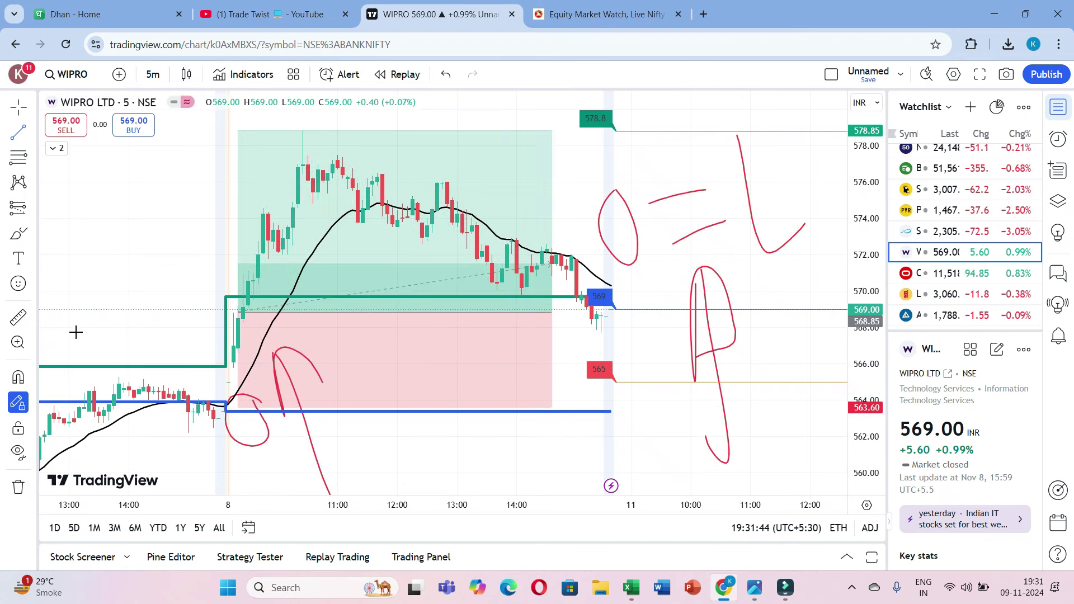
pyautogui.click(16, 487)
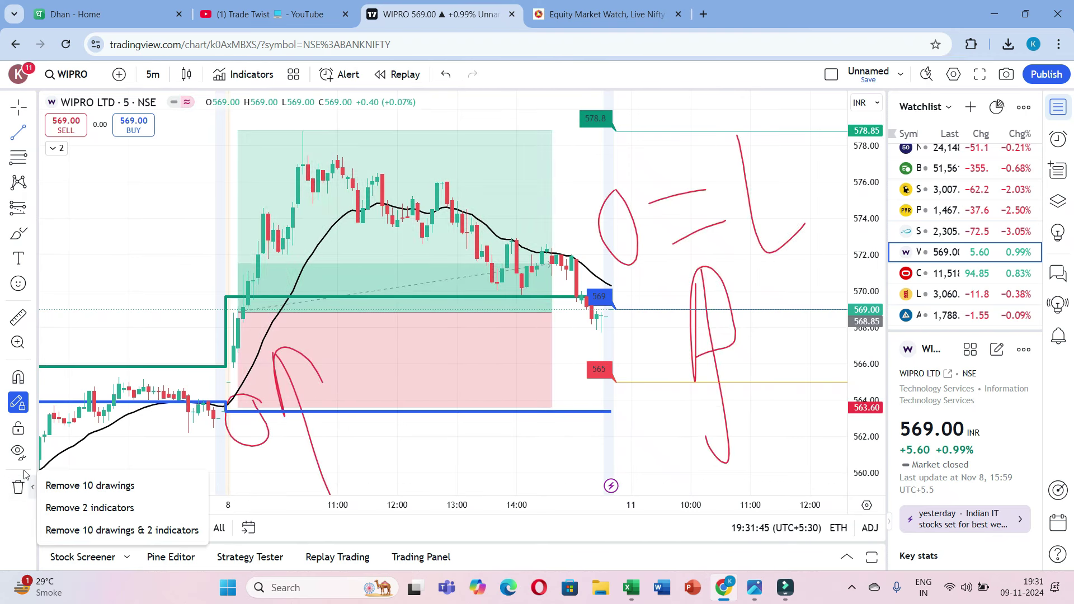
pyautogui.click(89, 484)
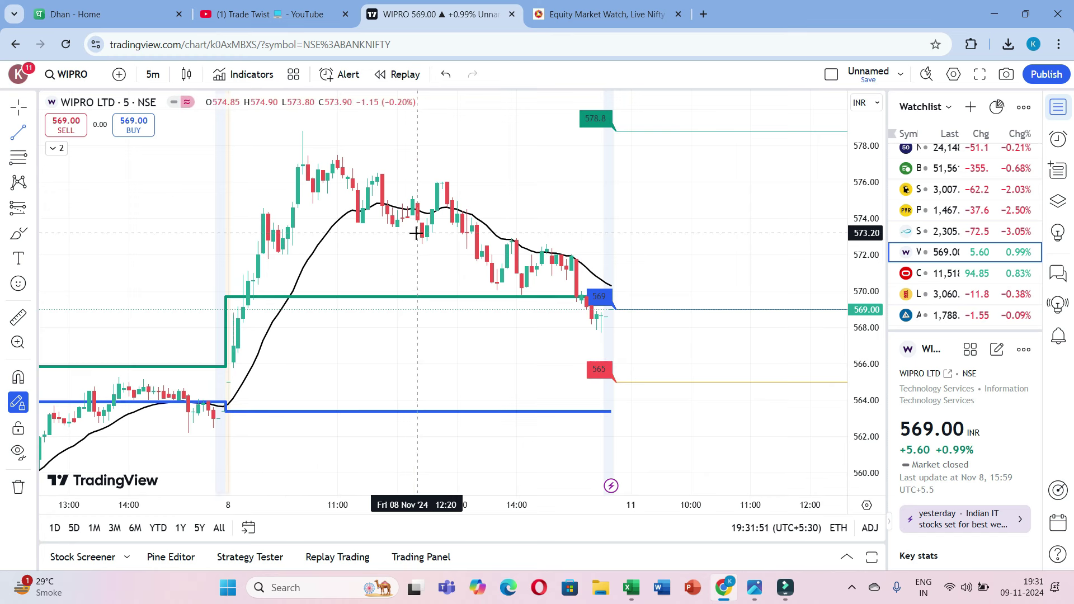
# - Handwrite "O=L" with the brush in the empty area beside the Wipro candles and sketch a large upward arrow beneath it
pyautogui.click(19, 234)
pyautogui.moveTo(614, 175)
pyautogui.mouseDown()
pyautogui.moveTo(630, 201)
pyautogui.moveTo(622, 178)
pyautogui.moveTo(696, 178)
pyautogui.mouseUp()
pyautogui.moveTo(663, 231); pyautogui.dragTo(712, 214)
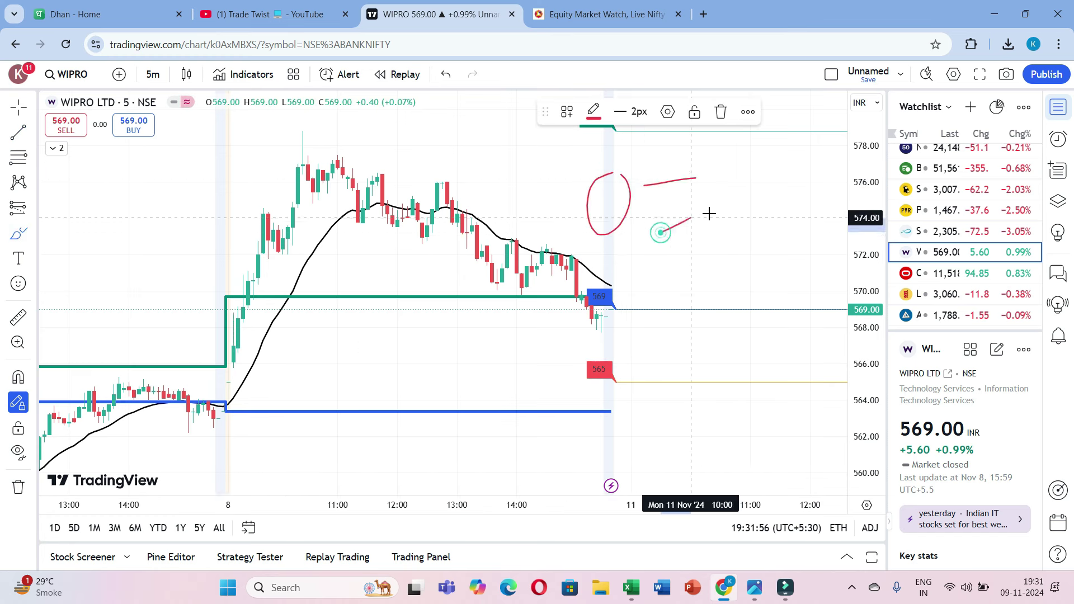
pyautogui.moveTo(742, 152); pyautogui.dragTo(806, 219)
pyautogui.moveTo(726, 417); pyautogui.dragTo(708, 259)
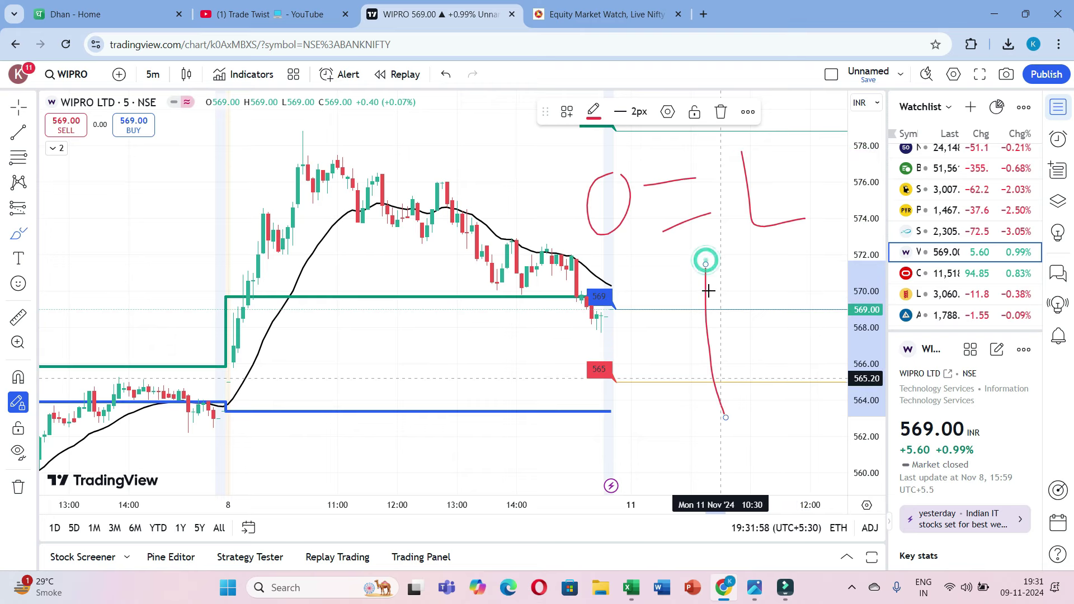
pyautogui.moveTo(676, 324)
pyautogui.mouseDown()
pyautogui.moveTo(744, 312)
pyautogui.moveTo(670, 332)
pyautogui.mouseUp()
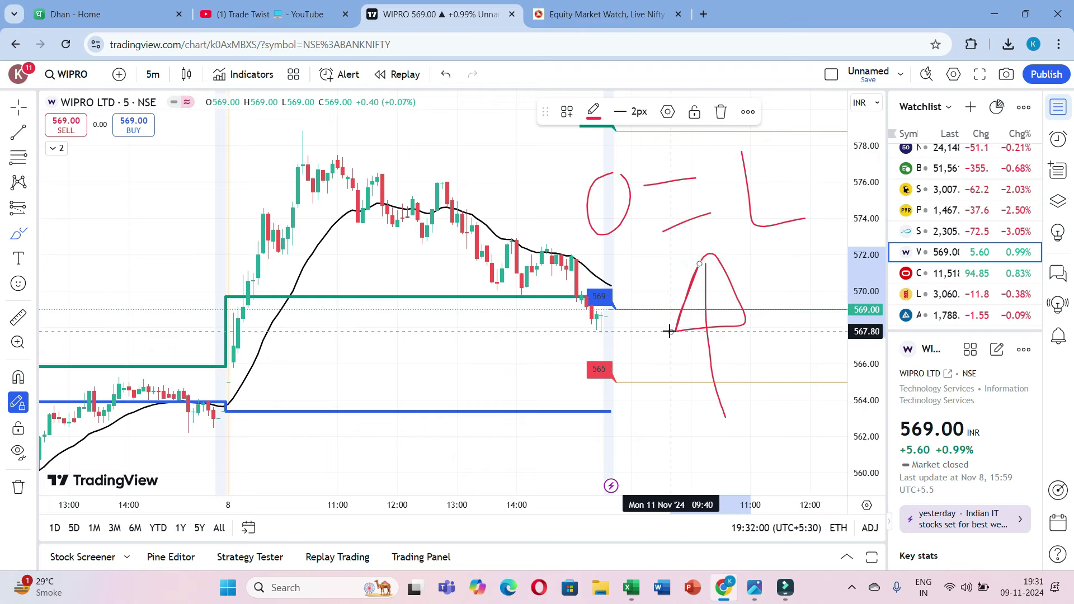
# - Circle the 8 November open at Wipro's blue level and draw arrows pointing to that level and to the rising moving average
pyautogui.moveTo(274, 403)
pyautogui.mouseDown()
pyautogui.moveTo(230, 433)
pyautogui.moveTo(264, 432)
pyautogui.moveTo(282, 415)
pyautogui.mouseUp()
pyautogui.moveTo(352, 471); pyautogui.dragTo(298, 419)
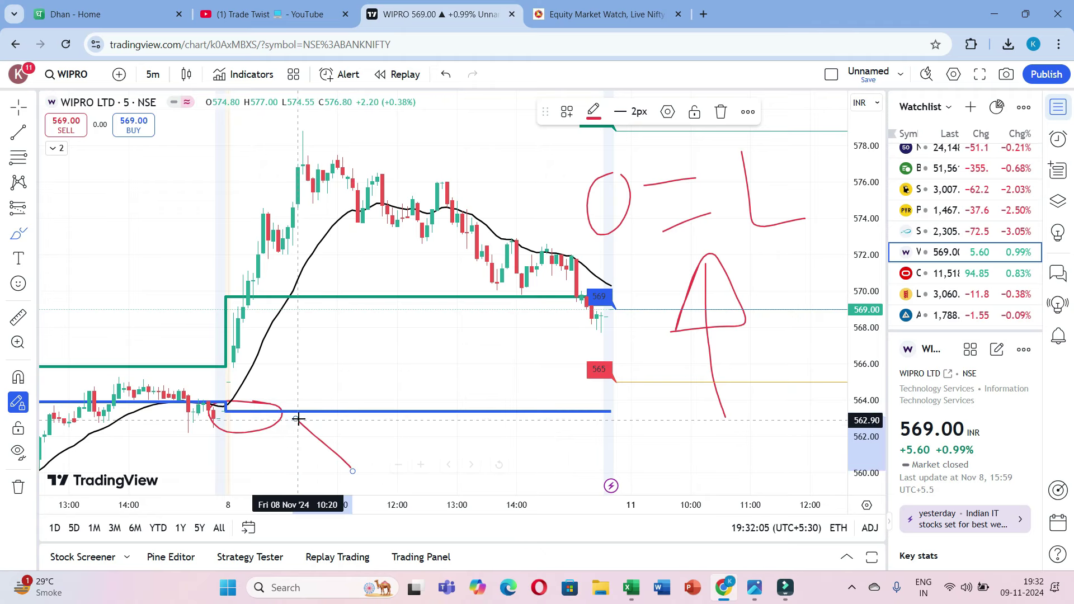
pyautogui.moveTo(297, 458)
pyautogui.mouseDown()
pyautogui.moveTo(297, 413)
pyautogui.moveTo(347, 438)
pyautogui.mouseUp()
pyautogui.moveTo(265, 343); pyautogui.dragTo(343, 378)
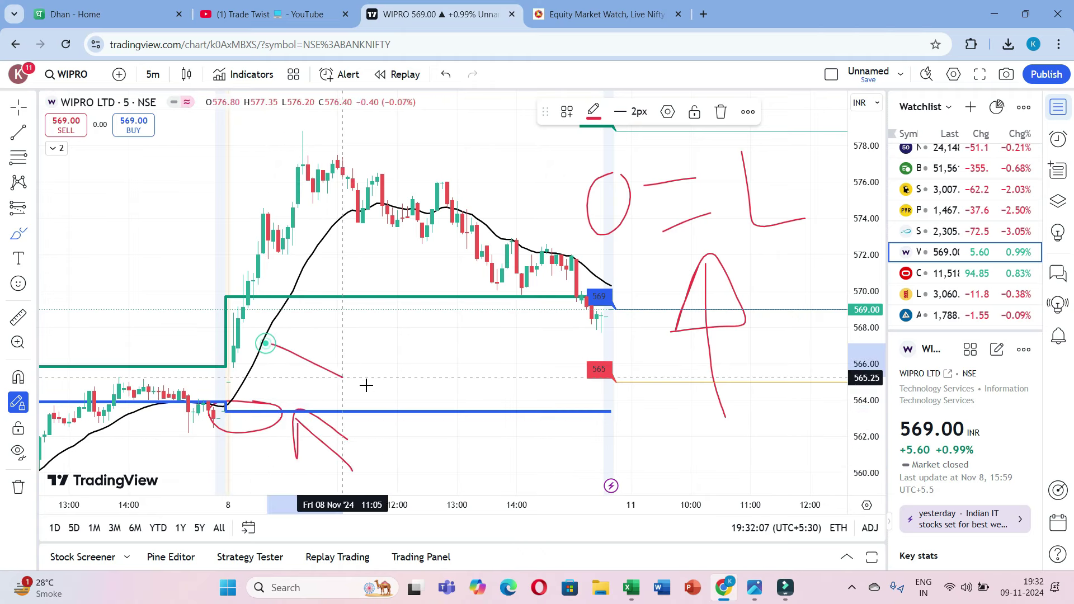
pyautogui.moveTo(266, 341)
pyautogui.mouseDown()
pyautogui.moveTo(278, 360)
pyautogui.moveTo(343, 344)
pyautogui.mouseUp()
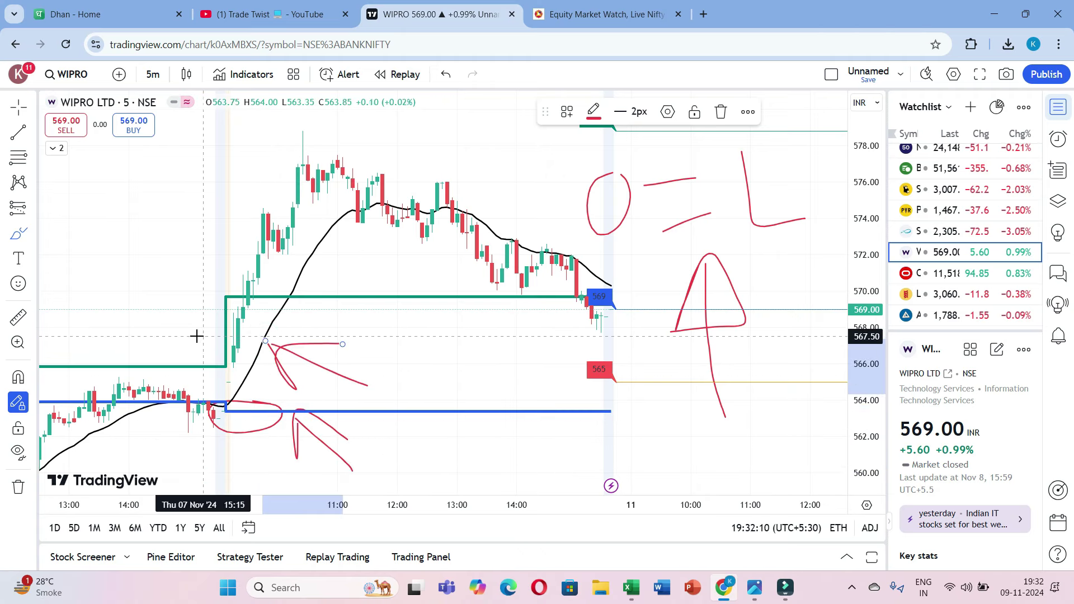
# - Measure the Wipro price move from 568.60 at 09:20 up to 578.50 near the day's high
pyautogui.keyDown('shift'); pyautogui.click(239, 318); pyautogui.keyUp('shift')
pyautogui.click(241, 314)
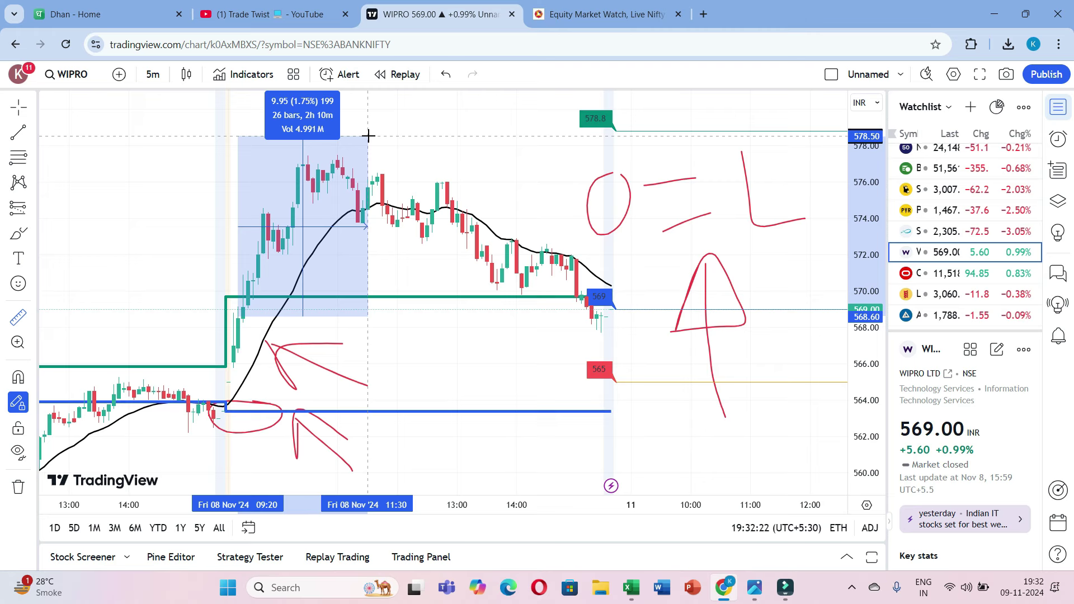
# - Open the Shriram Finance chart from the watchlist and remove its 9 drawings while keeping the indicators
pyautogui.scroll(1, 915, 223)
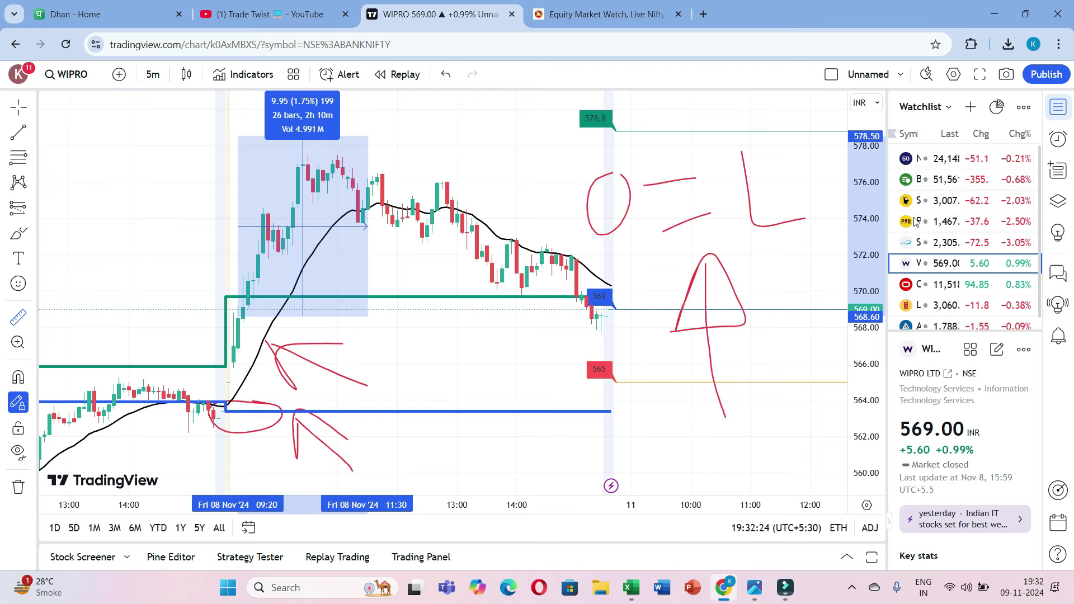
pyautogui.click(926, 202)
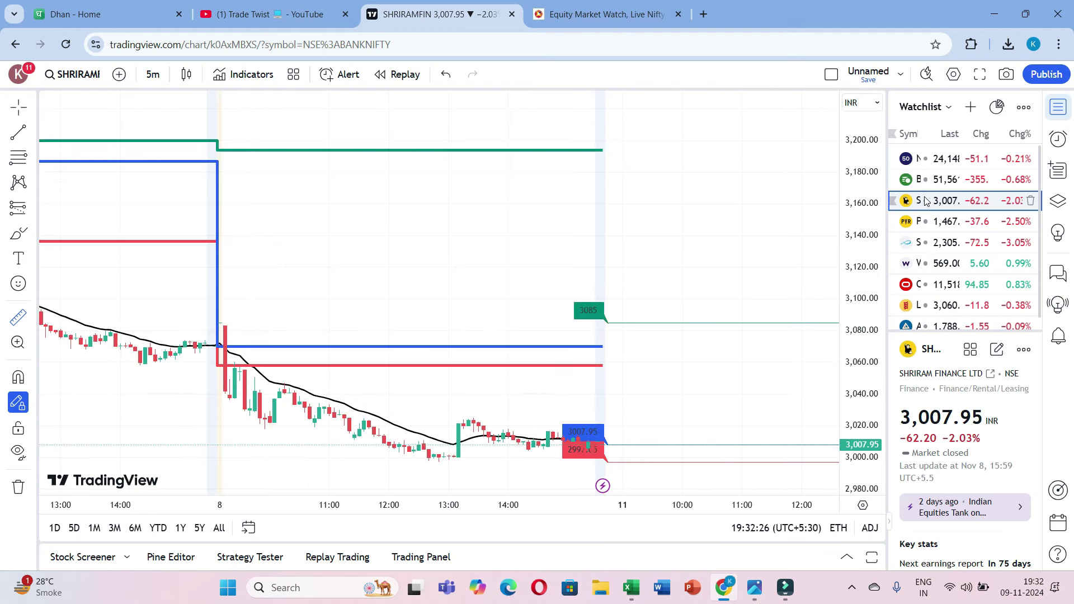
pyautogui.moveTo(5, 484)
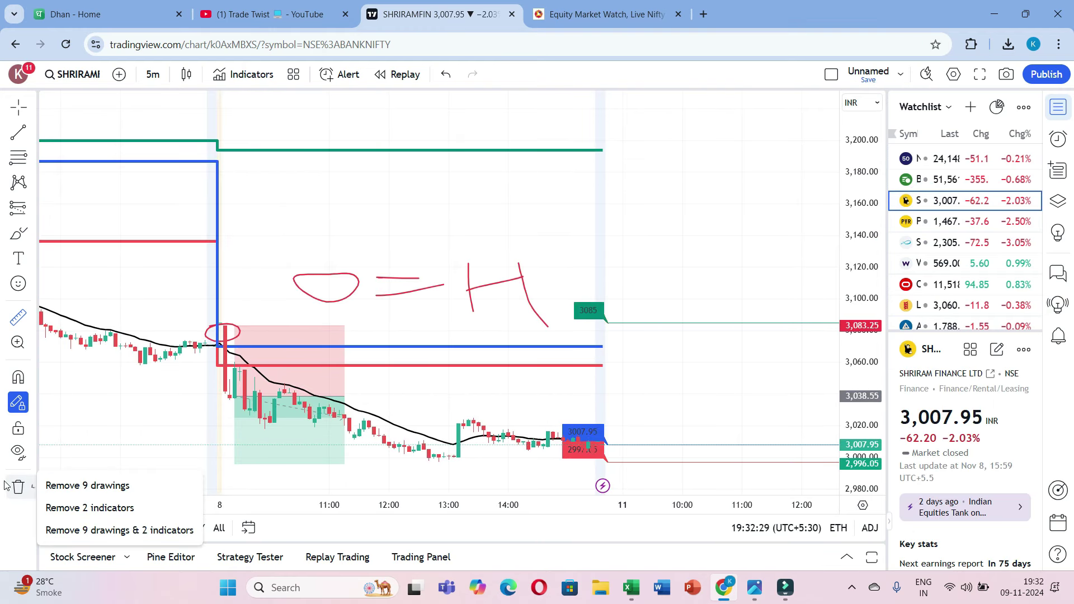
pyautogui.click(88, 485)
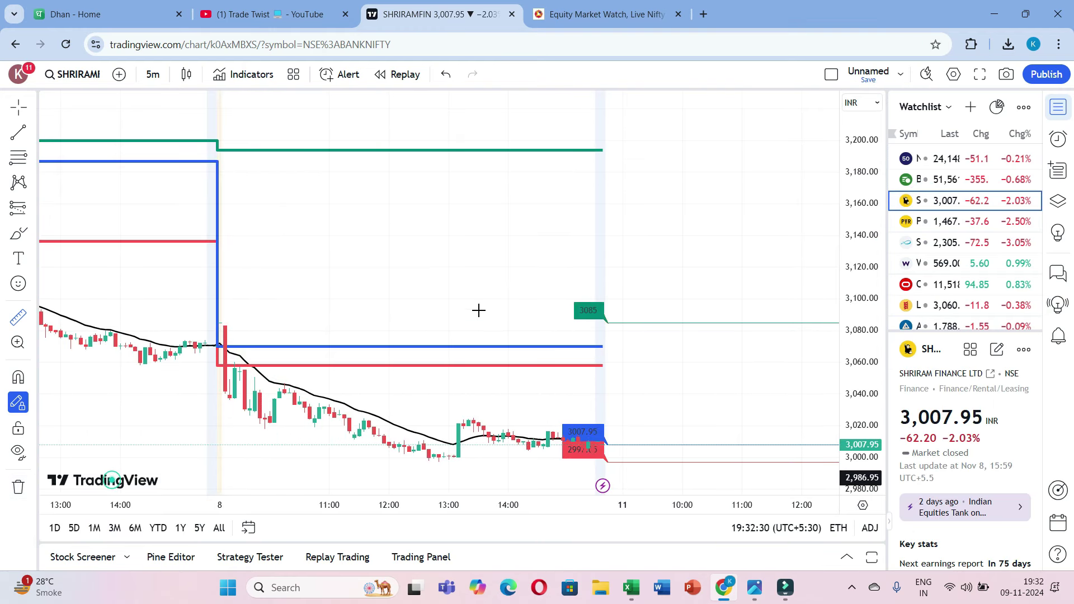
# - Handwrite "O=H" with the brush in the empty area above the Shriram Finance candles and sketch a large downward arrow beside it
pyautogui.keyDown('shift'); pyautogui.click(523, 202); pyautogui.keyUp('shift')
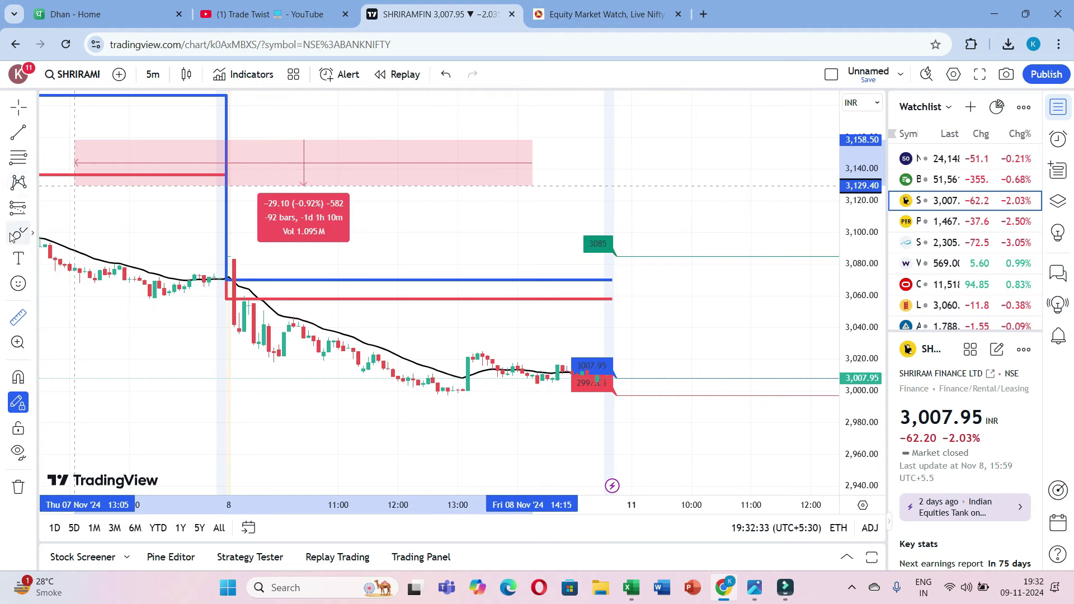
pyautogui.moveTo(509, 180)
pyautogui.mouseDown()
pyautogui.moveTo(462, 240)
pyautogui.moveTo(498, 192)
pyautogui.moveTo(617, 178)
pyautogui.mouseUp()
pyautogui.moveTo(541, 214); pyautogui.dragTo(627, 204)
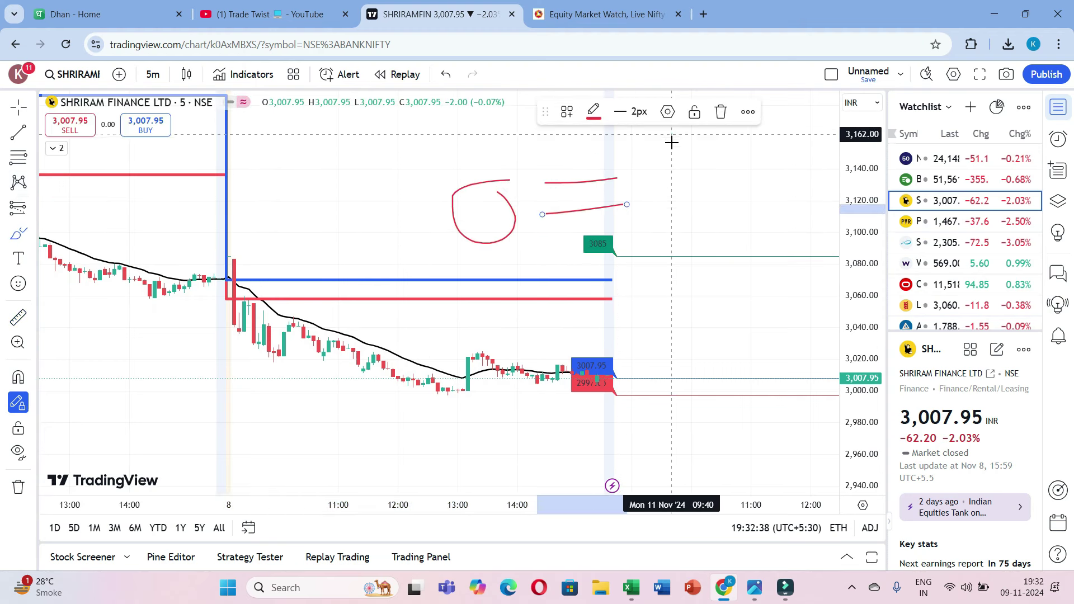
pyautogui.moveTo(672, 136); pyautogui.dragTo(676, 230)
pyautogui.moveTo(680, 192); pyautogui.dragTo(727, 180)
pyautogui.moveTo(741, 140); pyautogui.dragTo(736, 224)
pyautogui.moveTo(795, 150); pyautogui.dragTo(781, 341)
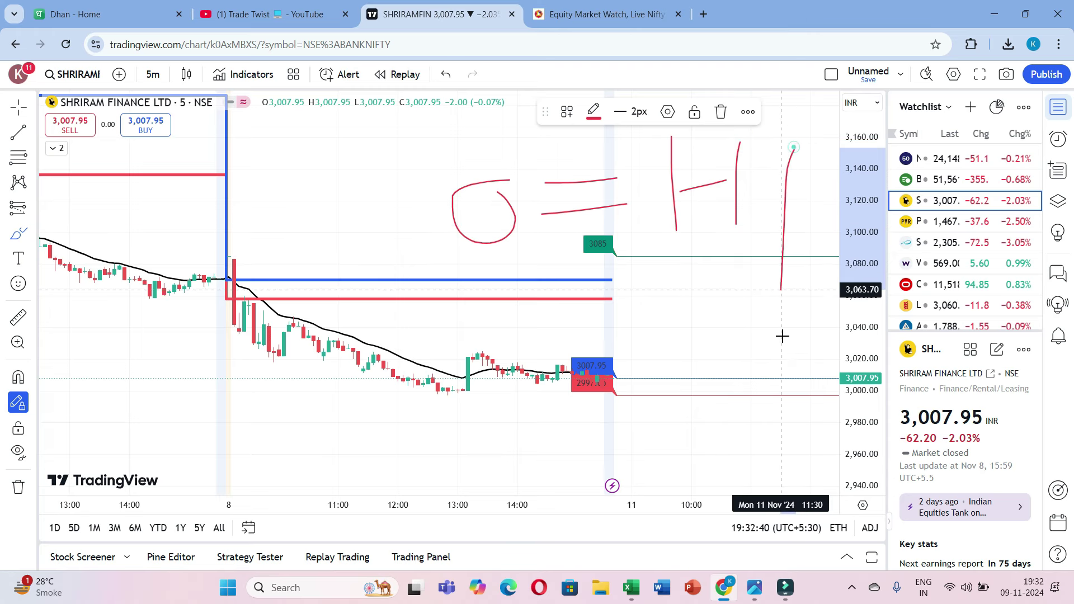
pyautogui.moveTo(732, 278)
pyautogui.mouseDown()
pyautogui.moveTo(776, 366)
pyautogui.moveTo(815, 291)
pyautogui.mouseUp()
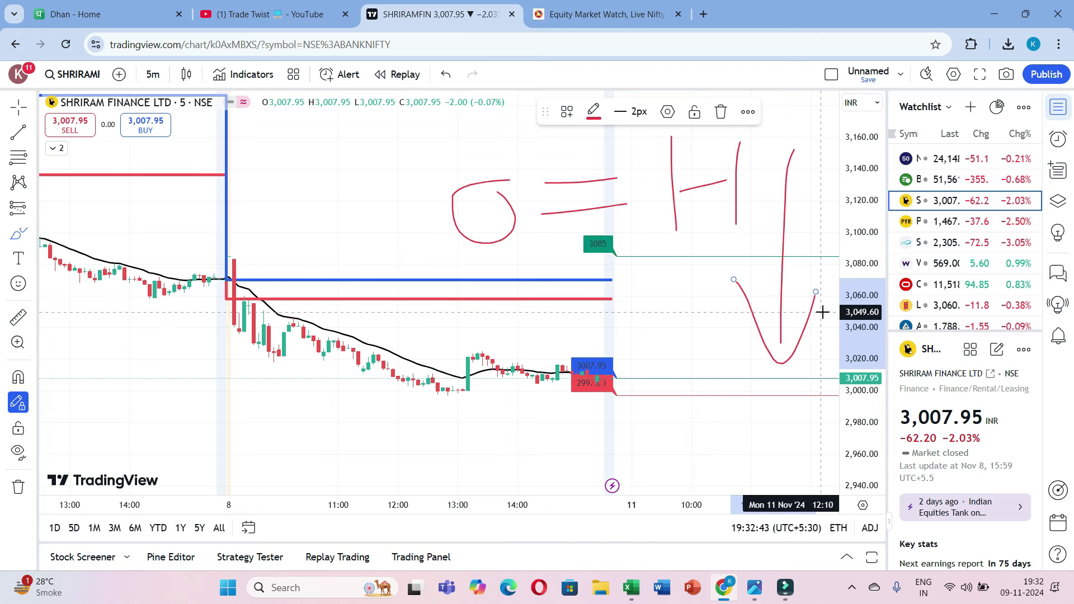
# - Circle the 8 November opening candle and draw arrows pointing to its high and to the red level just after the open
pyautogui.moveTo(260, 252)
pyautogui.mouseDown()
pyautogui.moveTo(211, 256)
pyautogui.moveTo(229, 286)
pyautogui.moveTo(258, 250)
pyautogui.mouseUp()
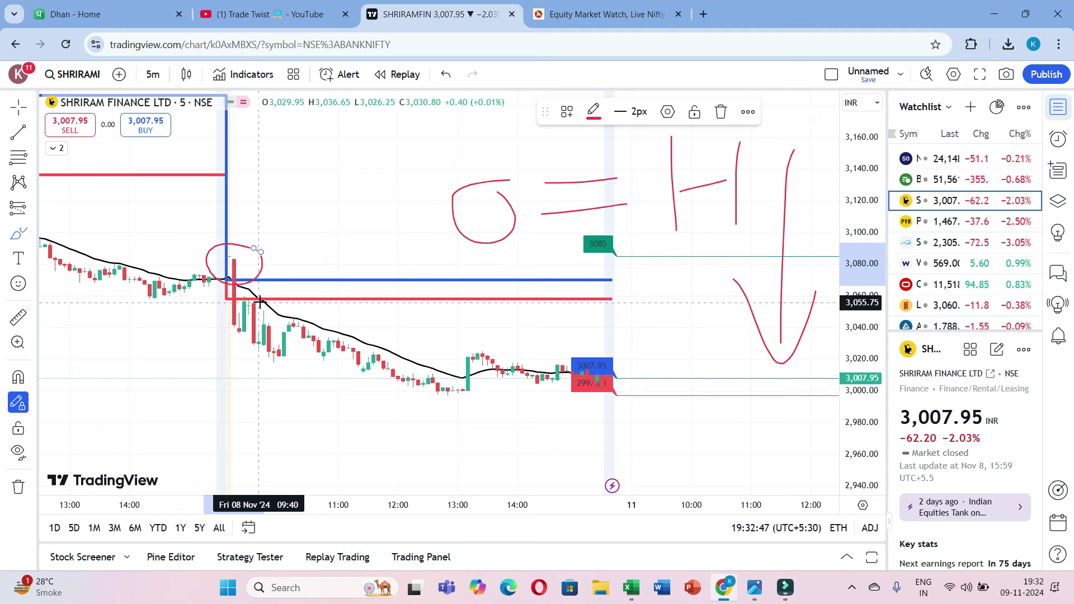
pyautogui.moveTo(352, 184)
pyautogui.mouseDown()
pyautogui.moveTo(245, 249)
pyautogui.moveTo(252, 224)
pyautogui.mouseUp()
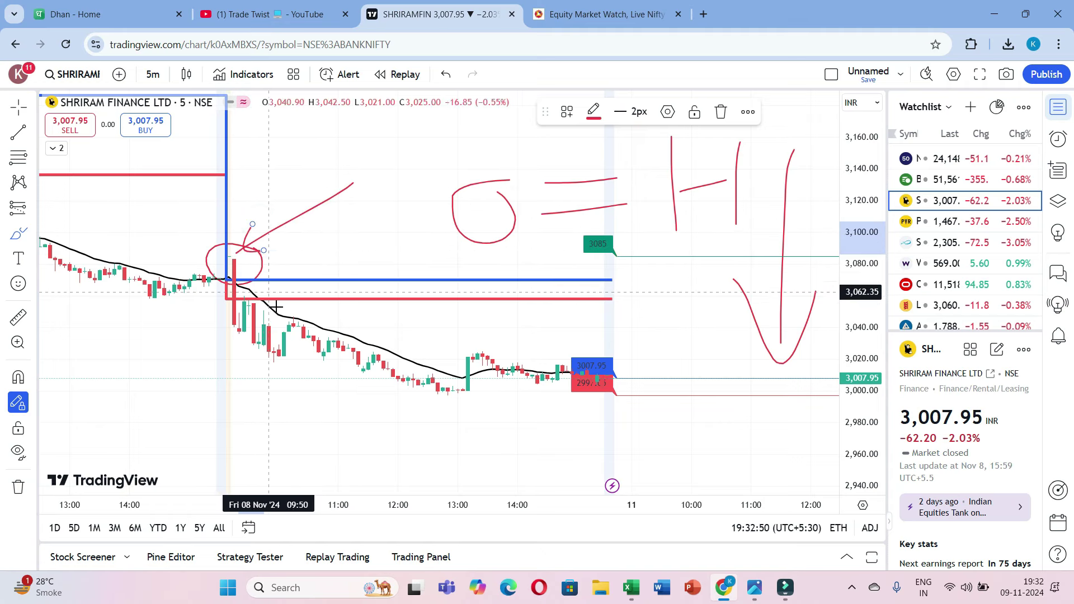
pyautogui.moveTo(378, 198)
pyautogui.mouseDown()
pyautogui.moveTo(280, 257)
pyautogui.moveTo(333, 271)
pyautogui.mouseUp()
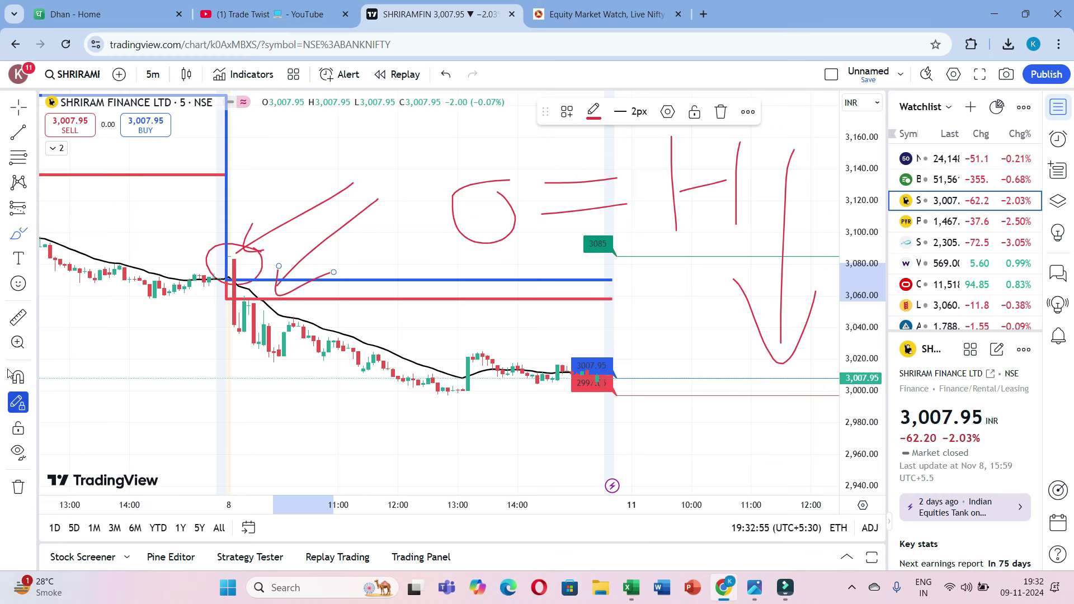
# - Measure the Shriram Finance price move from 3,057.05 at 09:30 down to 2,995.80 at 13:30
pyautogui.click(18, 317)
pyautogui.click(249, 300)
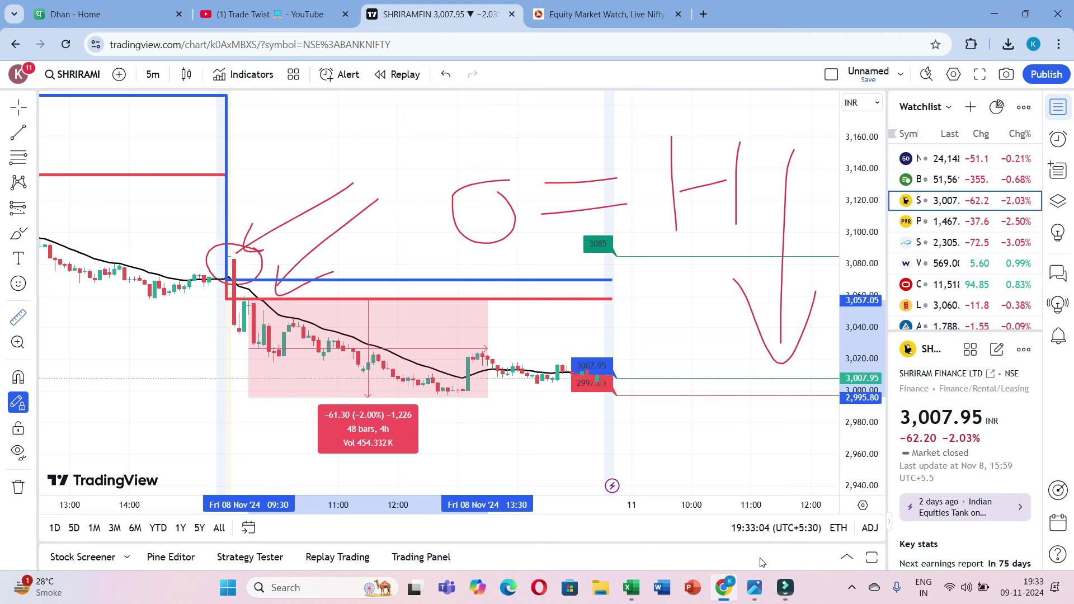
# - Switch to Excel and review the open-equals-high stocks in MW-SECURITIES-IN-F&O-09-Nov-2024 and the open-equals-low stocks in its (2) copy
pyautogui.click(633, 589)
pyautogui.click(562, 530)
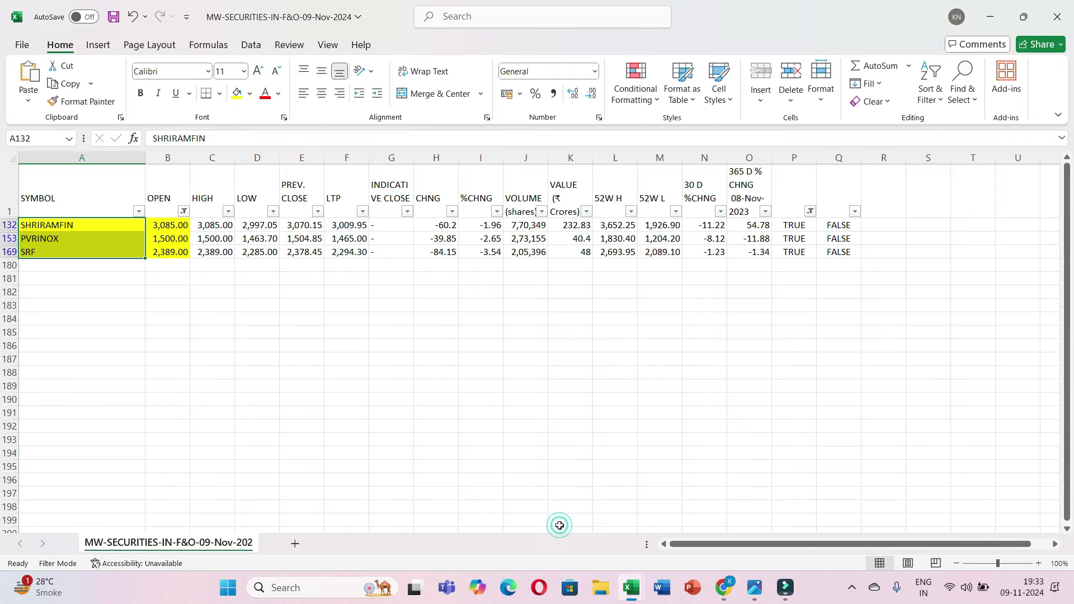
pyautogui.click(192, 327)
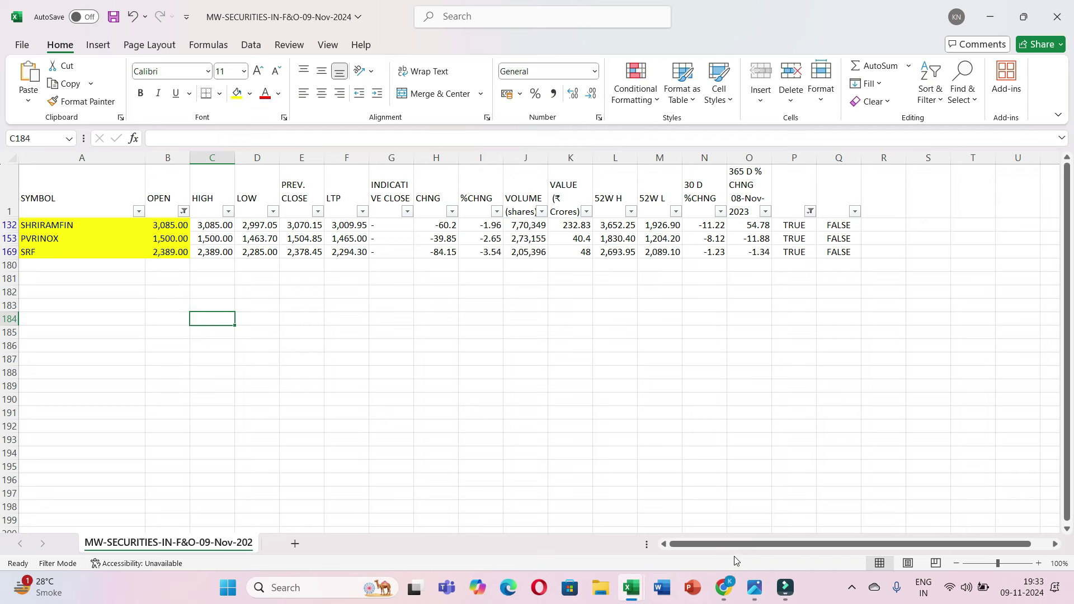
pyautogui.moveTo(628, 594)
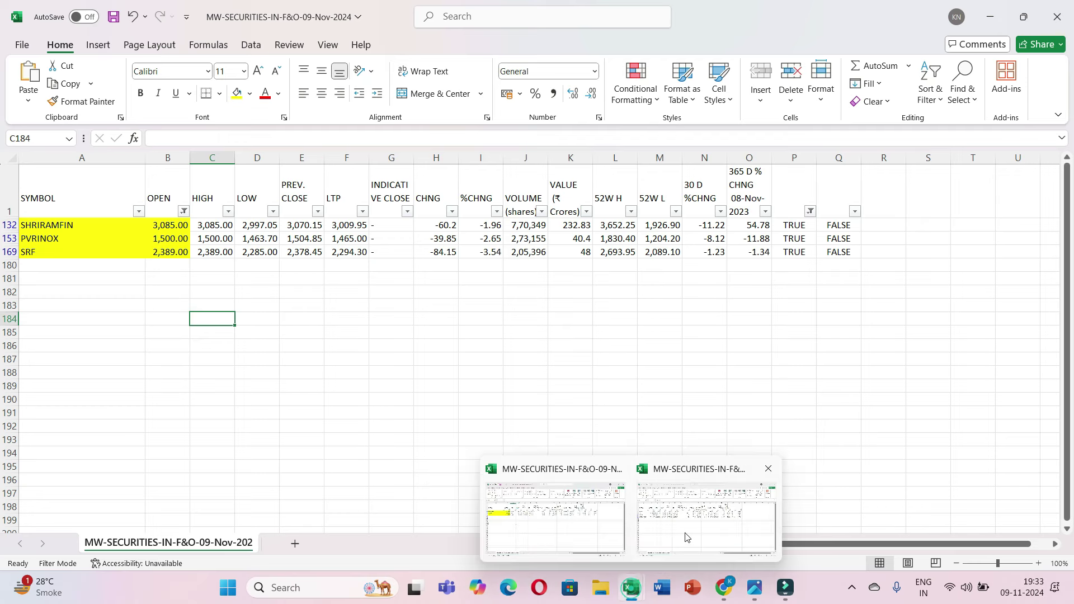
pyautogui.click(685, 533)
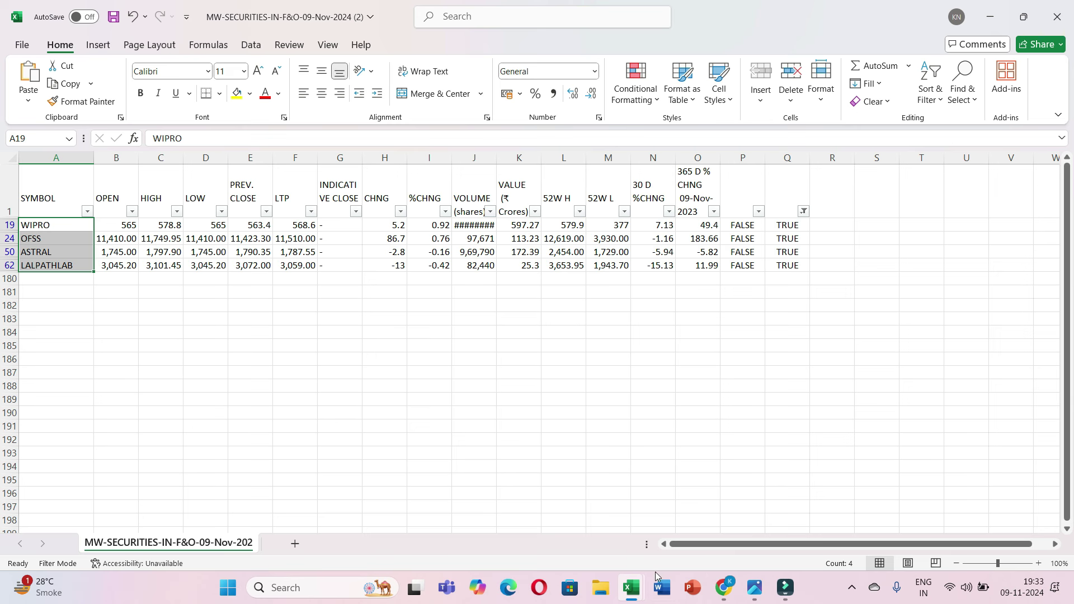
# - Return to the Shriram Finance chart in TradingView and remove all its drawings while keeping the indicators
pyautogui.click(724, 587)
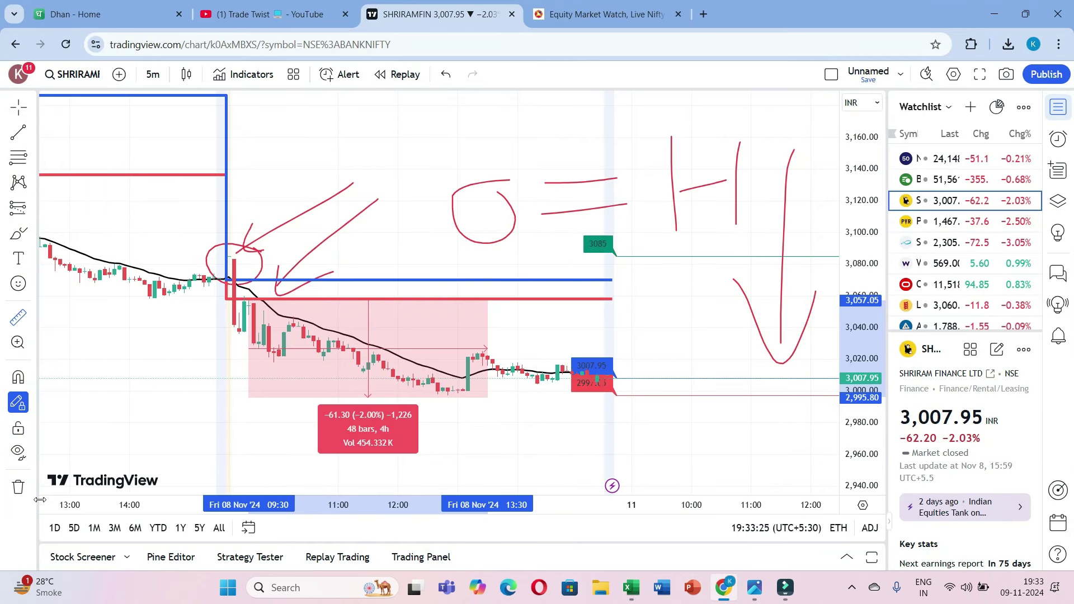
pyautogui.click(18, 486)
pyautogui.click(65, 486)
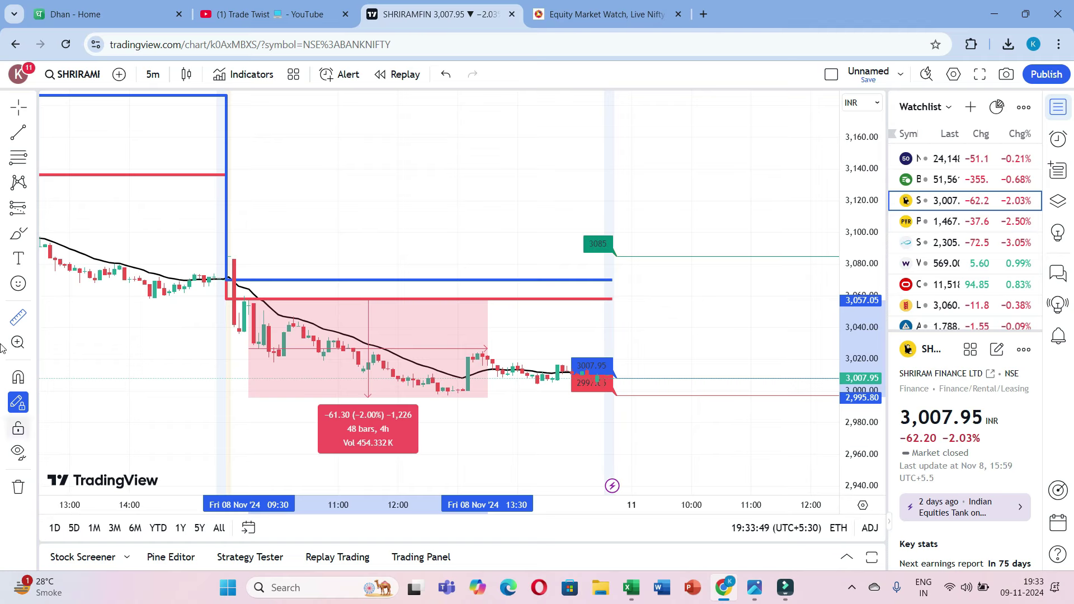
# - View the Trade Twist channel's videos page on YouTube and return to the Shriram Finance chart
pyautogui.click(268, 14)
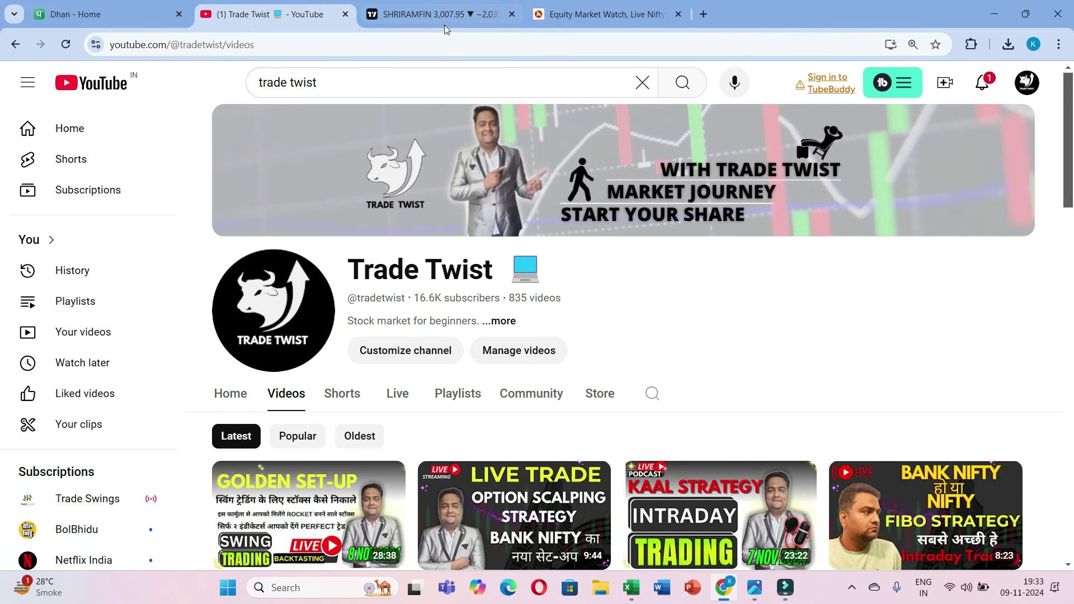
pyautogui.click(424, 4)
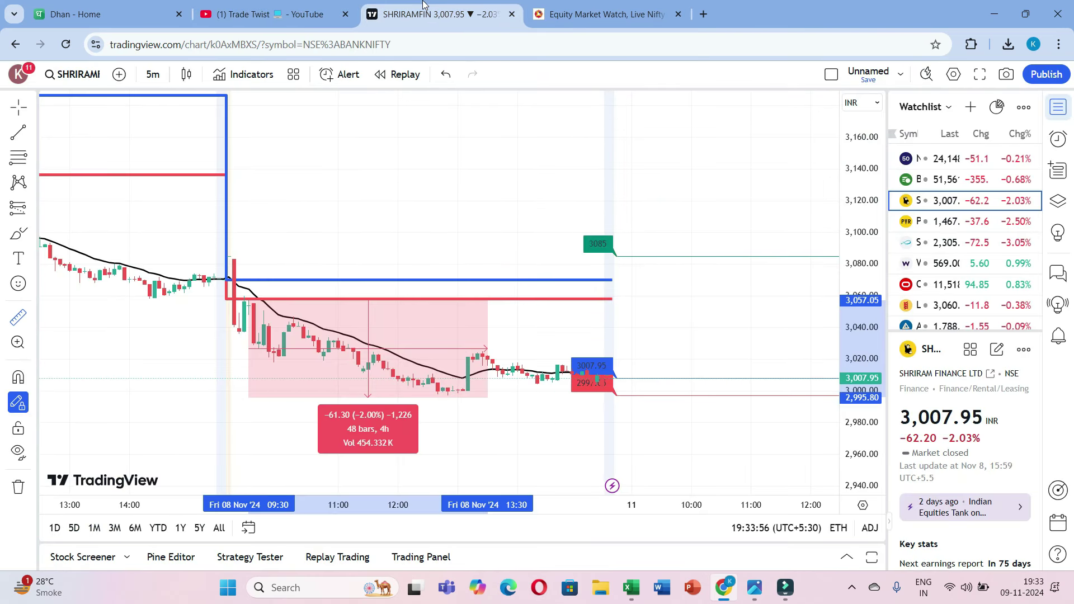